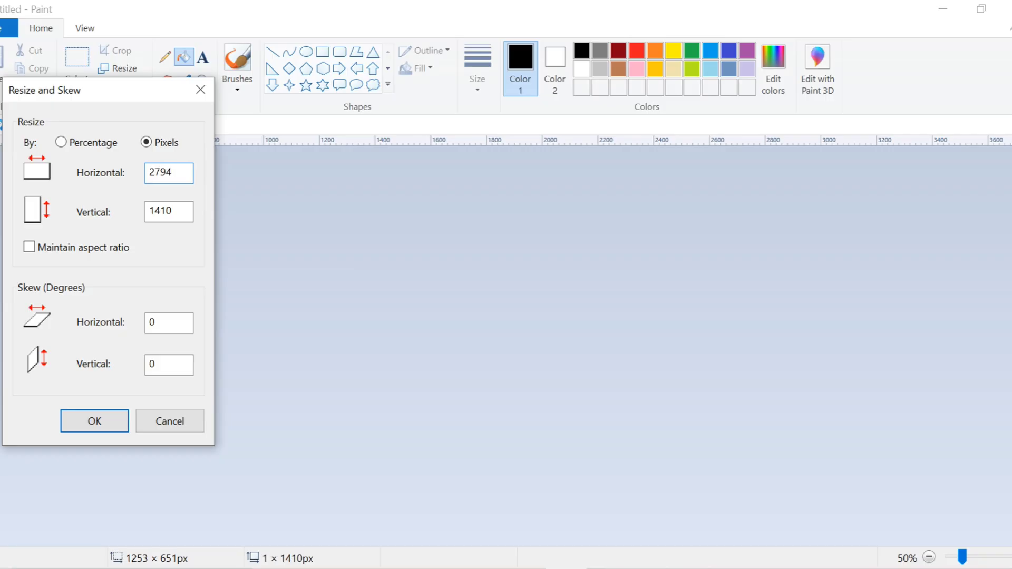
Stretch the image to 2794 × 1410 px and squash its lower part upward, leaving a blank white strip beneath the gradient.
click(95, 421)
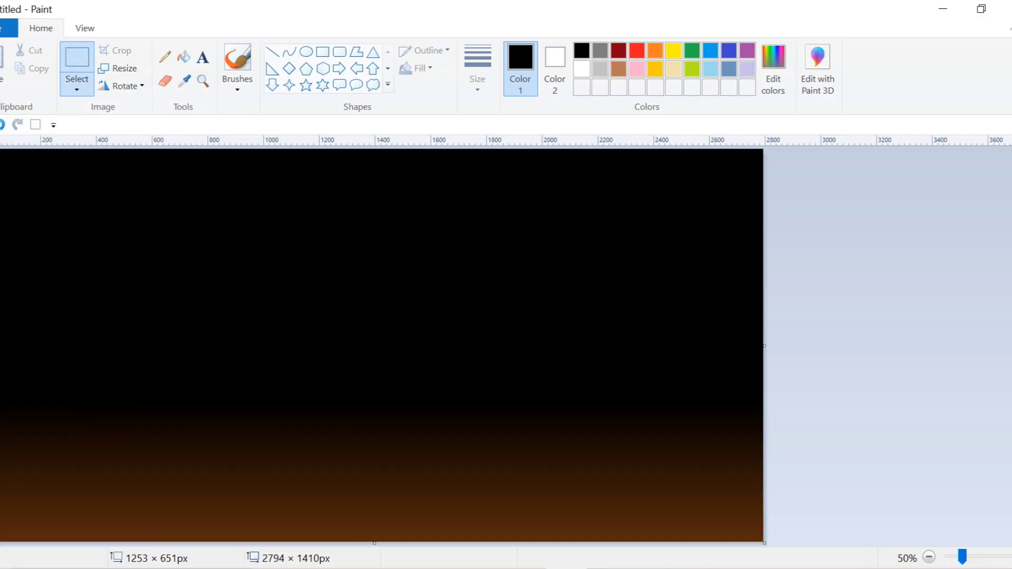
drag(10, 311, 759, 537)
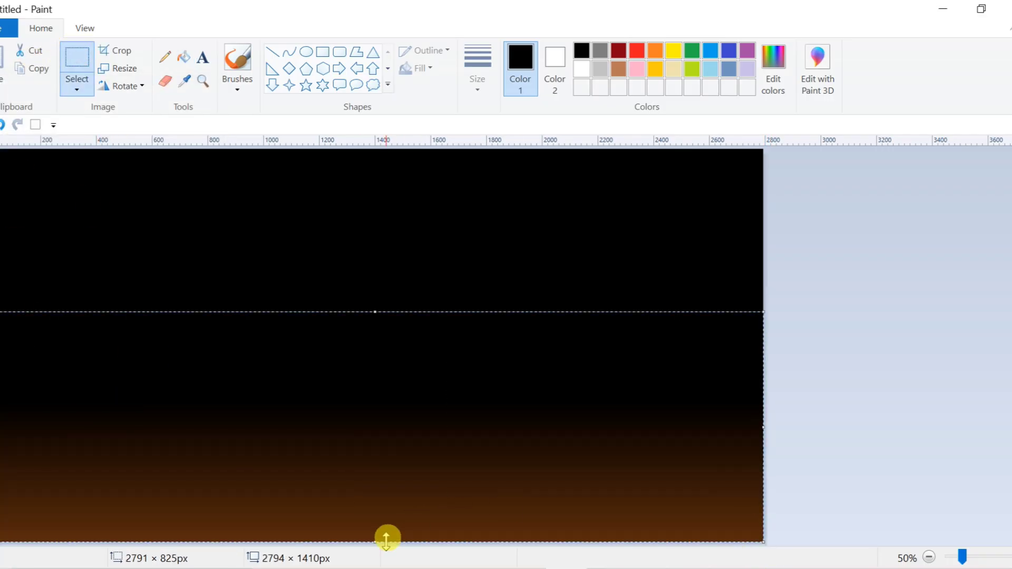
drag(387, 537, 384, 427)
click(783, 270)
Select the black-to-brown gradient area with a rectangular selection, copy it and paste the copy.
click(76, 58)
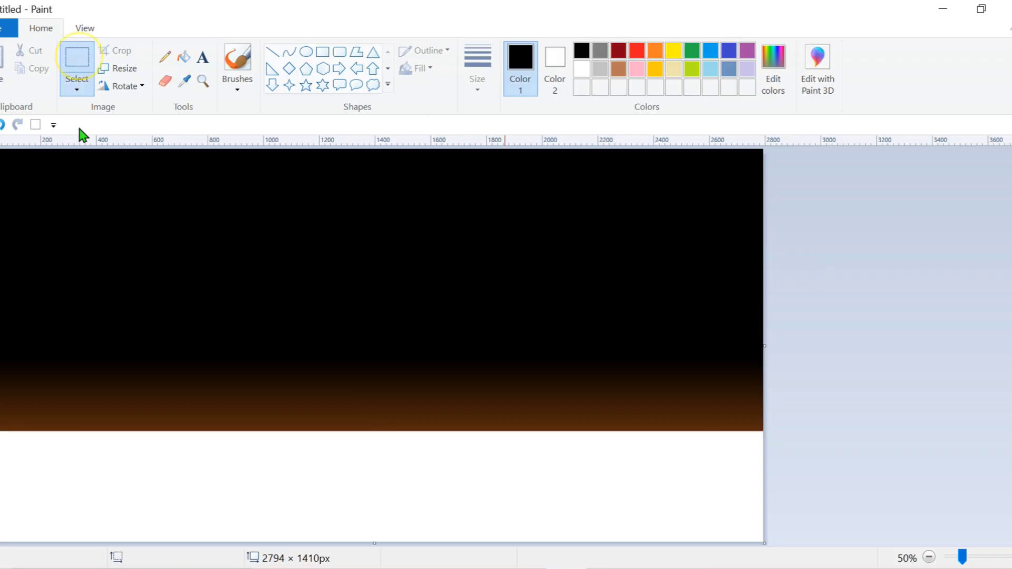
click(77, 87)
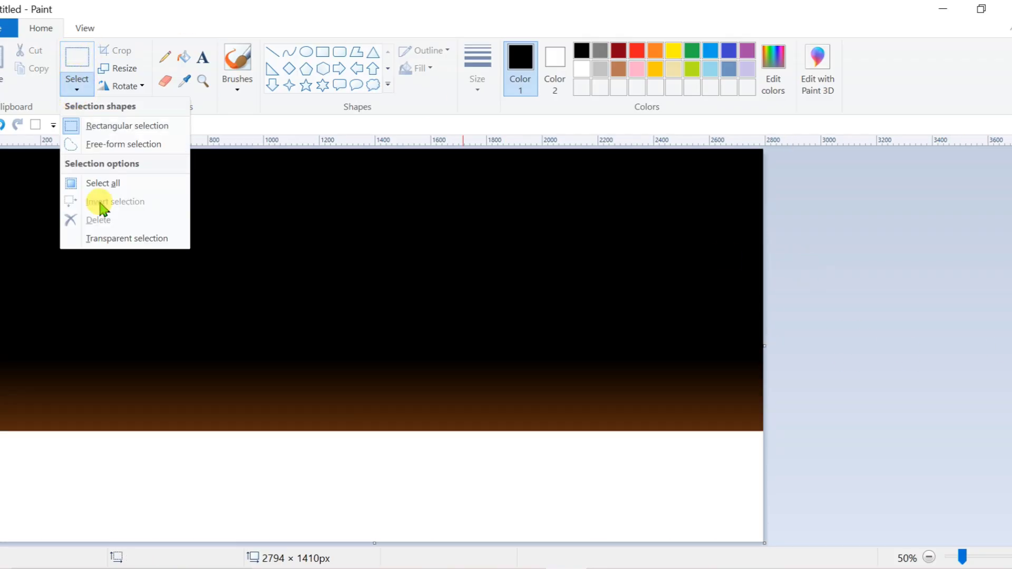
click(85, 126)
drag(0, 149, 759, 424)
right_click(315, 256)
right_click(358, 281)
click(388, 323)
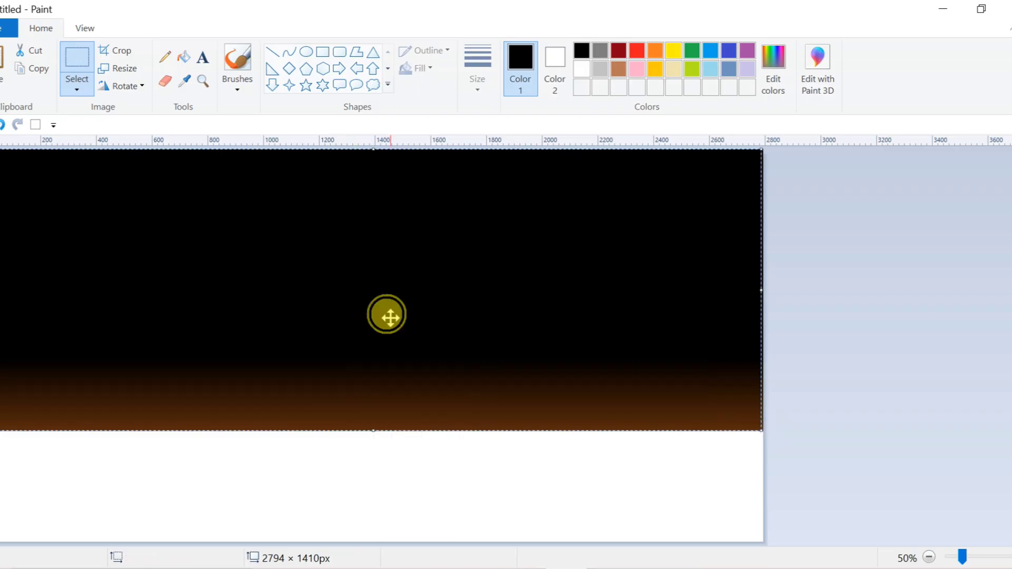
Flip the pasted gradient vertically and squash it to about 376 px high to fill the blank strip as a reflection.
right_click(386, 315)
mouse_move(430, 459)
click(520, 512)
drag(373, 150, 379, 322)
drag(377, 351, 382, 457)
click(793, 542)
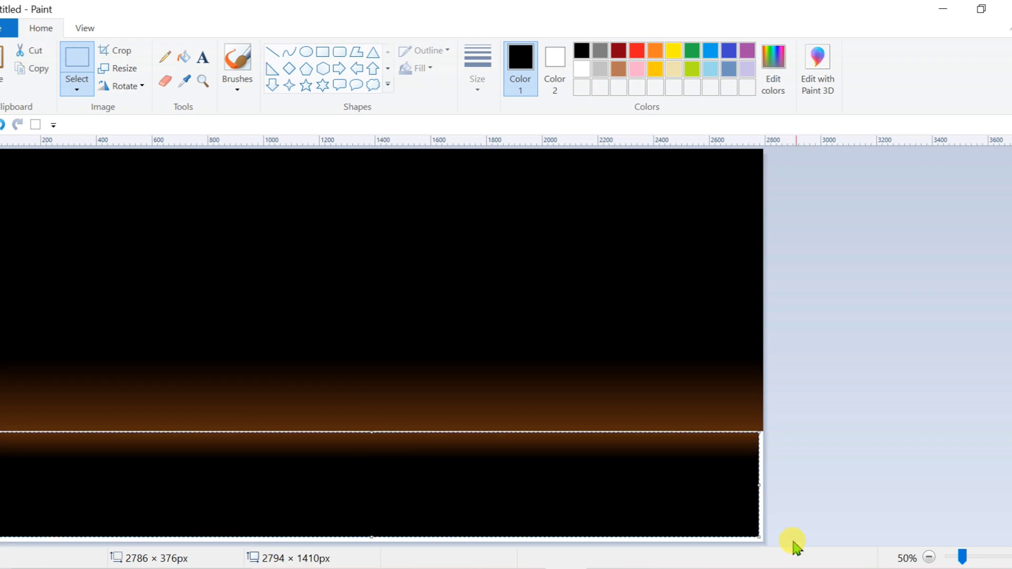
click(836, 409)
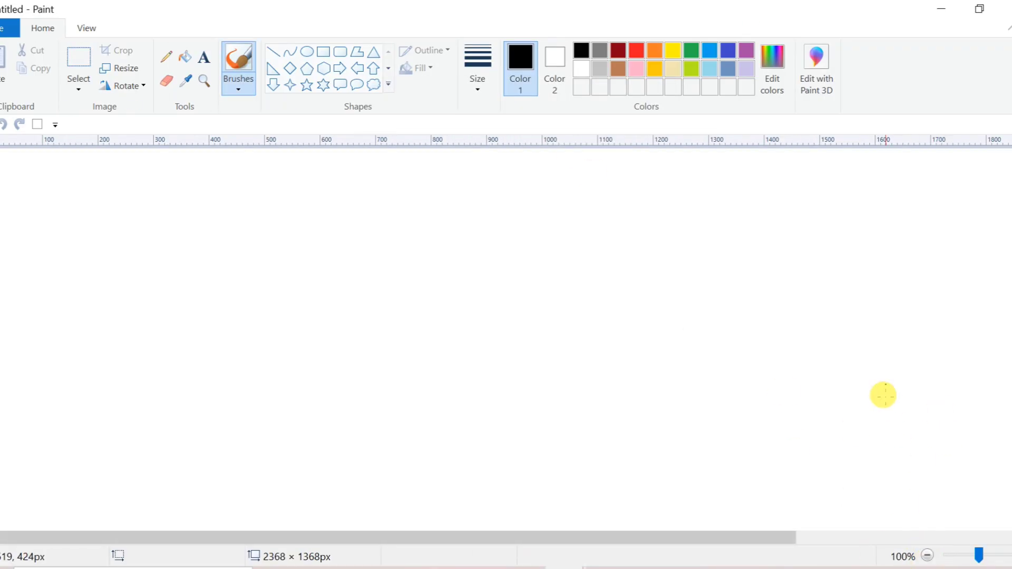
On a blank 2368 × 1368 px canvas, cut off the lower-right corner with a red diagonal line, fill it red and the rest orange.
scroll(881, 395, down, 1)
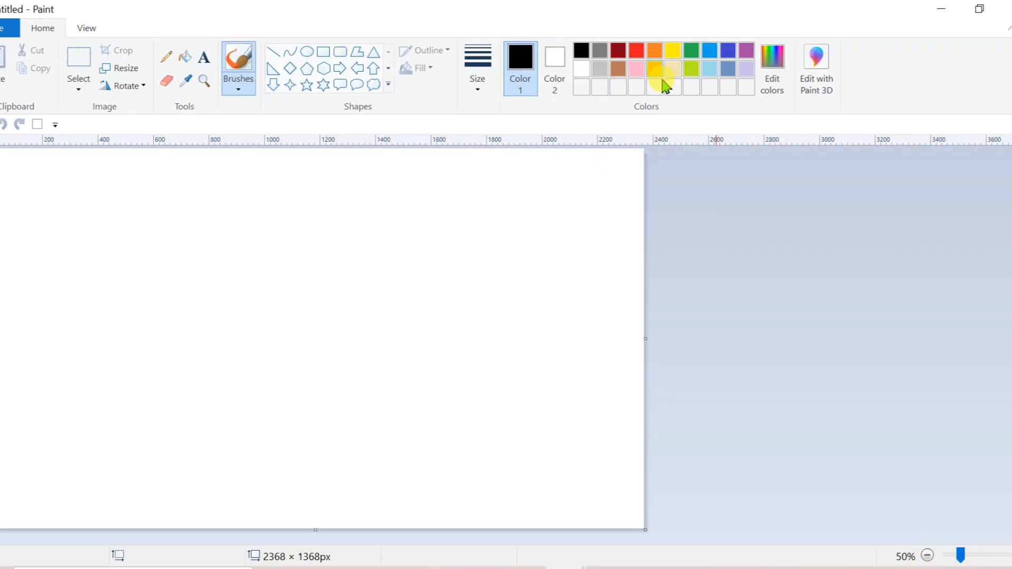
click(280, 52)
click(636, 50)
mouse_move(368, 515)
mouse_down()
mouse_move(643, 345)
mouse_move(315, 535)
mouse_up()
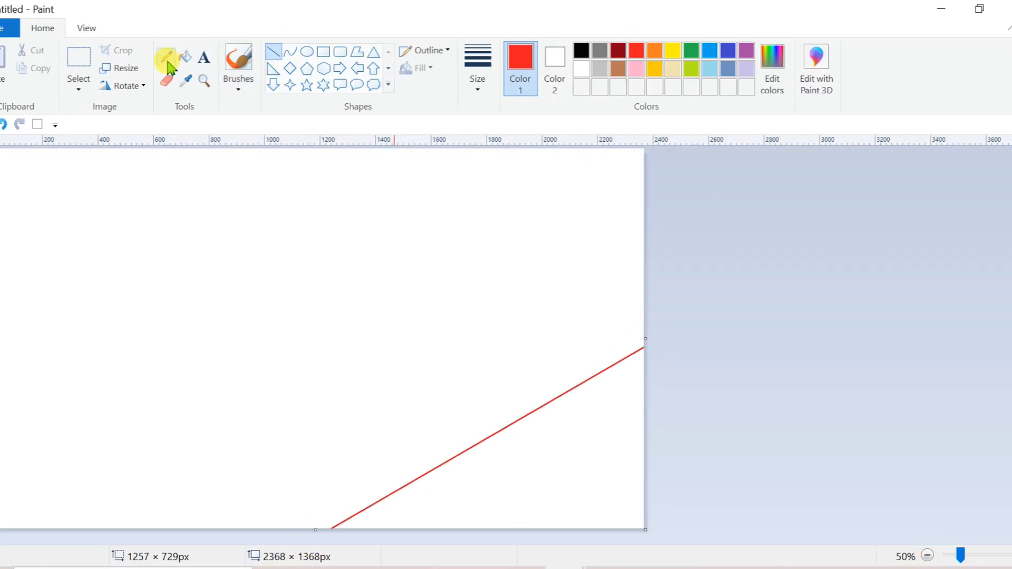
click(185, 56)
click(567, 448)
click(655, 51)
click(421, 263)
Draw a yellow diagonal line across the orange area and fill the region above it with yellow.
click(673, 51)
click(273, 51)
mouse_move(114, 524)
mouse_down()
mouse_move(218, 436)
mouse_move(669, 116)
mouse_move(58, 529)
mouse_move(0, 536)
mouse_up()
drag(258, 262, 259, 257)
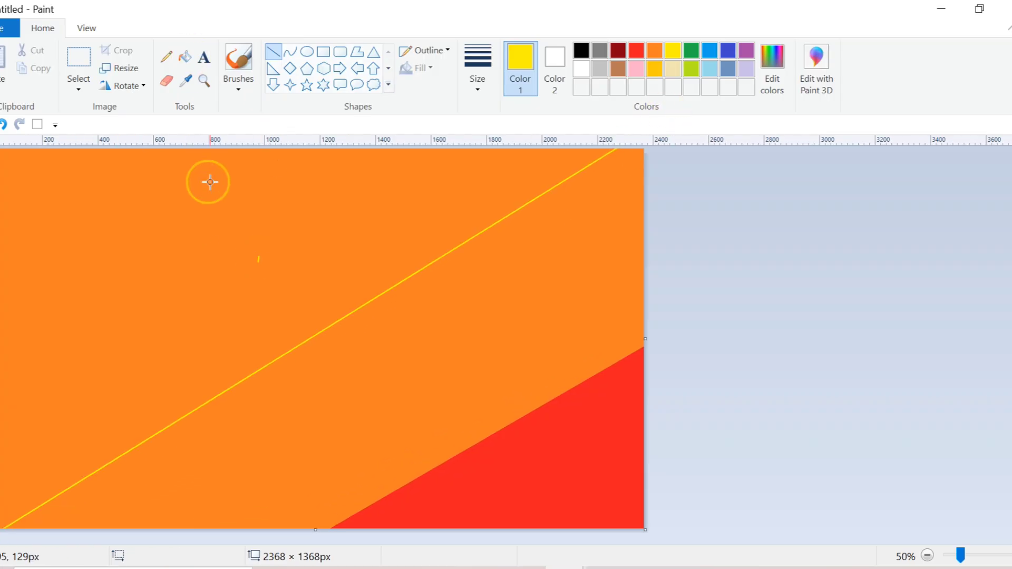
click(210, 182)
Resize the image width to 1 px and then to 2794 px without keeping the aspect ratio, blending the colors into a vertical gradient.
click(165, 56)
click(118, 68)
click(30, 247)
click(148, 141)
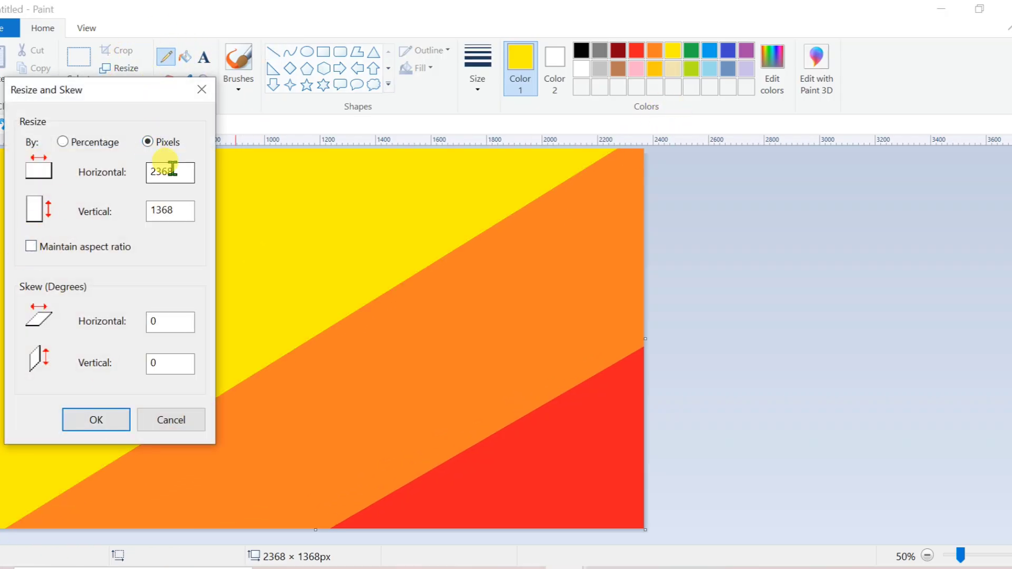
double_click(171, 172)
text(1)
click(96, 419)
click(119, 68)
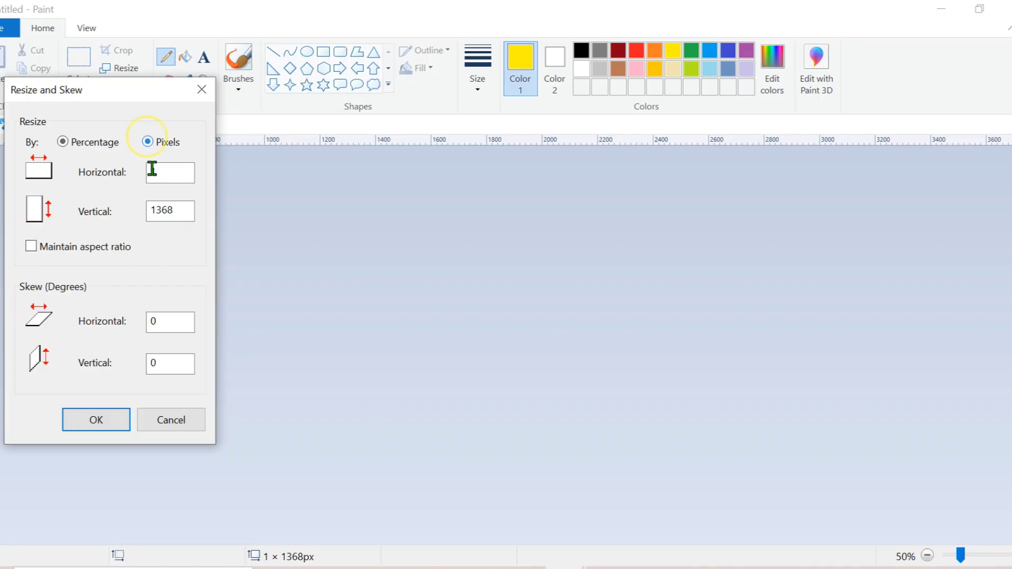
key(Return)
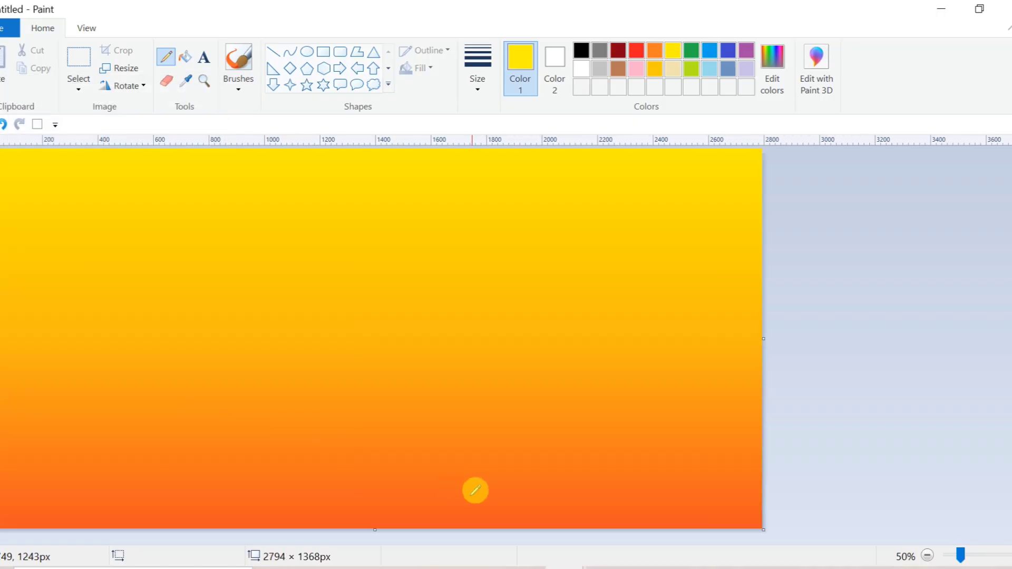
Draw a white ellipse outline in the lower middle of the yellow-to-orange gradient and thicken its outline heavily.
click(306, 52)
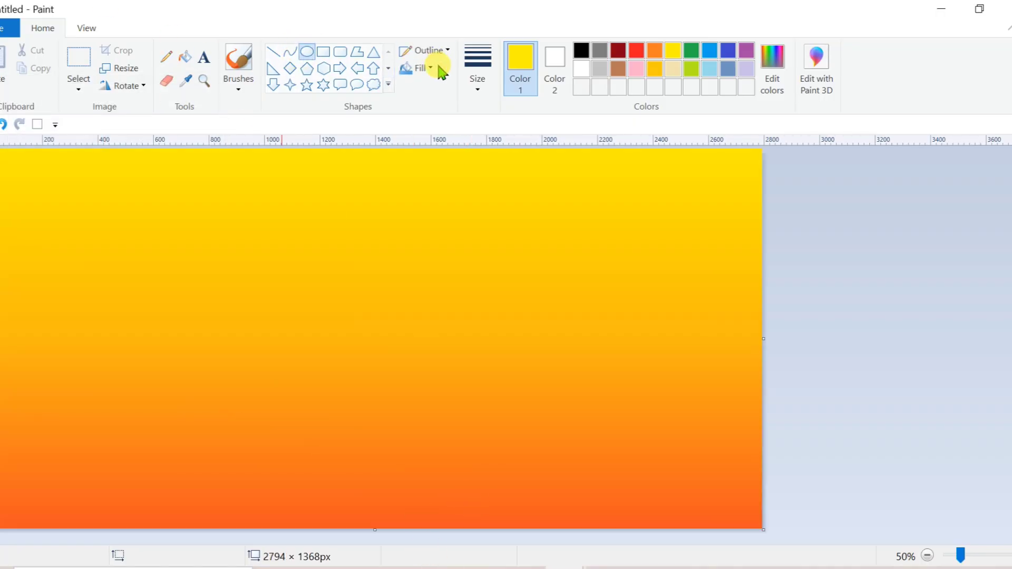
click(582, 69)
drag(257, 323, 473, 515)
key(ctrl+plus)
key(ctrl+plus)
key(ctrl+plus)
key(ctrl+plus)
key(ctrl+plus)
key(ctrl+plus)
key(ctrl+plus)
key(ctrl+plus)
key(ctrl+plus)
key(ctrl+plus)
key(ctrl+plus)
key(ctrl+plus)
key(ctrl+plus)
key(ctrl+plus)
key(ctrl+plus)
key(ctrl+plus)
key(ctrl+plus)
key(ctrl+plus)
key(ctrl+plus)
key(ctrl+plus)
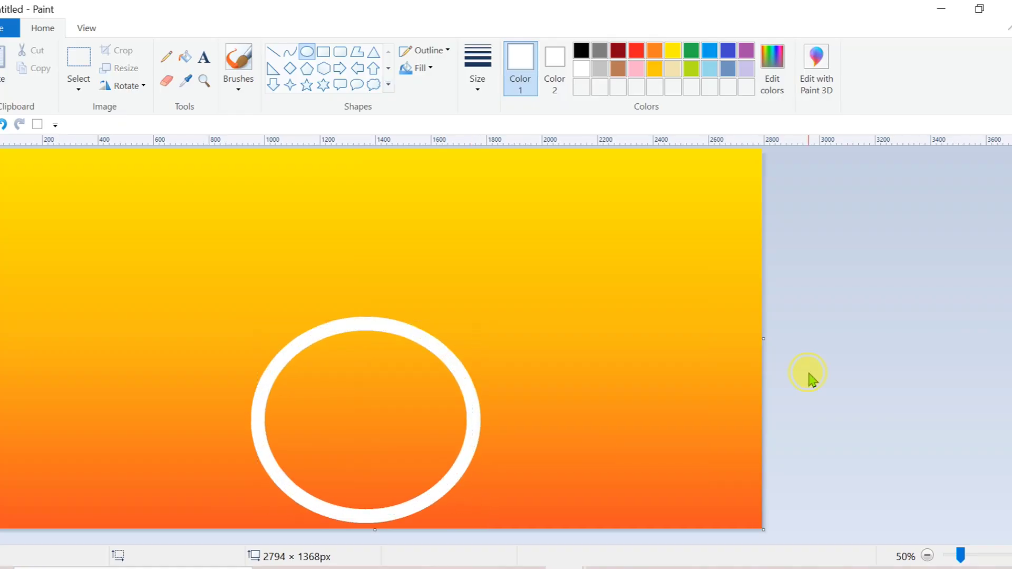
Remove most of the gradient outside the white ring with free-form selections, isolating the orange circle on white.
click(79, 88)
click(106, 134)
mouse_move(331, 326)
mouse_down()
mouse_move(332, 128)
mouse_move(170, 106)
mouse_move(2, 123)
mouse_up()
mouse_move(1, 510)
mouse_down()
mouse_move(192, 542)
mouse_move(354, 531)
mouse_move(270, 469)
mouse_move(255, 384)
mouse_move(316, 323)
mouse_move(369, 323)
mouse_move(434, 341)
mouse_move(464, 380)
mouse_move(470, 452)
mouse_move(429, 492)
mouse_move(604, 546)
mouse_up()
key(Delete)
mouse_move(736, 239)
mouse_down()
mouse_move(642, 143)
mouse_move(386, 143)
mouse_move(320, 218)
mouse_move(319, 314)
mouse_move(337, 331)
mouse_up()
key(Delete)
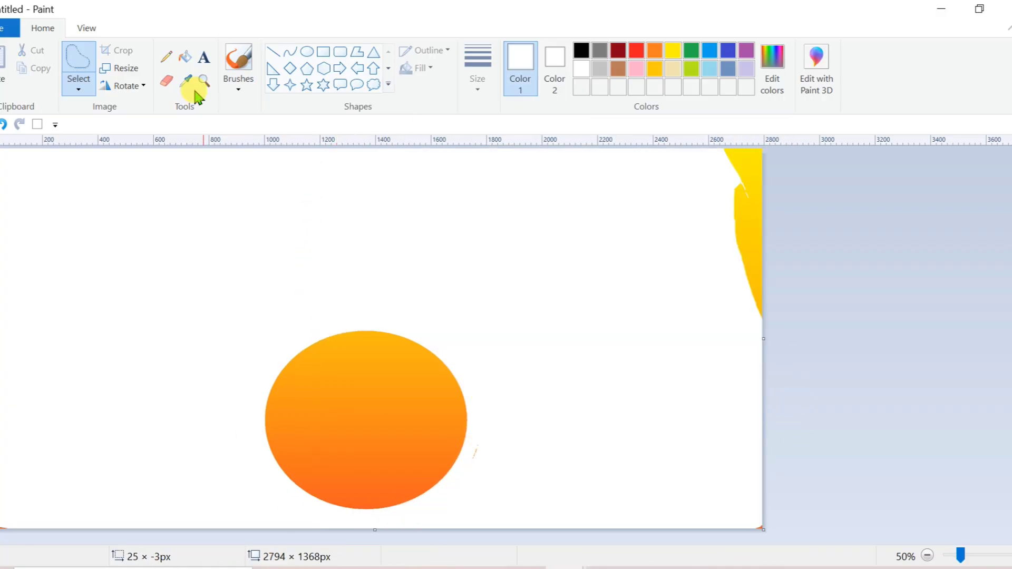
Turn on transparent selection and copy the orange circle with a rectangular selection of about 941 × 759 px.
click(78, 89)
click(90, 121)
click(78, 88)
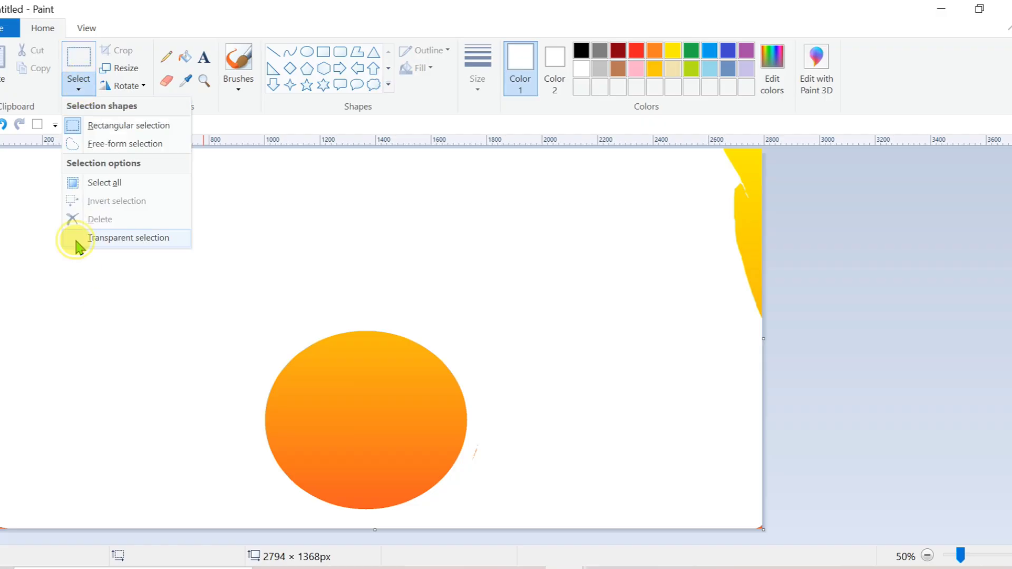
click(74, 242)
drag(234, 309, 495, 519)
right_click(369, 212)
click(399, 240)
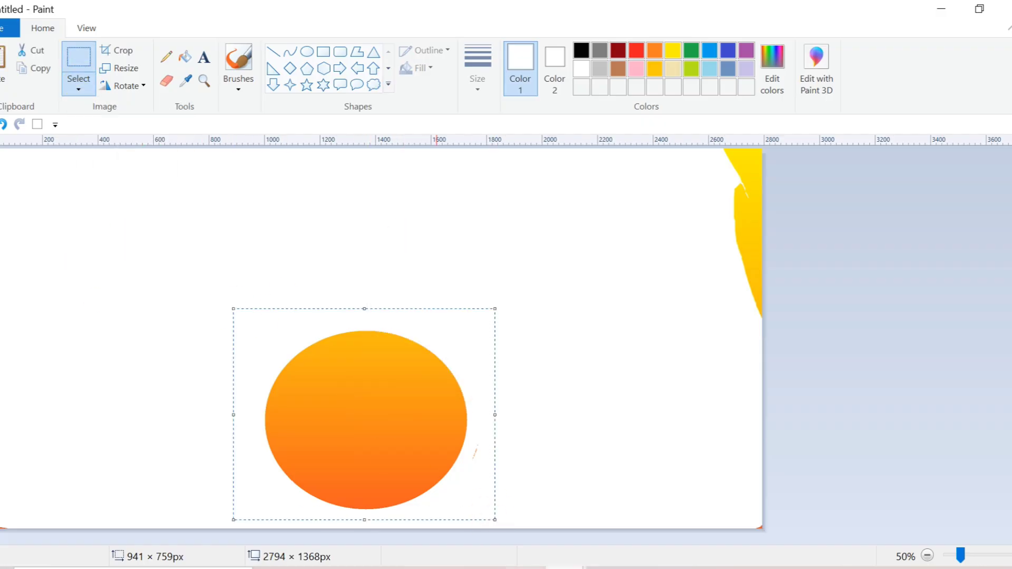
Switch to the dark gradient drawing, widen its canvas to about 3582 px and paste the orange circle over the added white area.
mouse_move(565, 564)
click(527, 529)
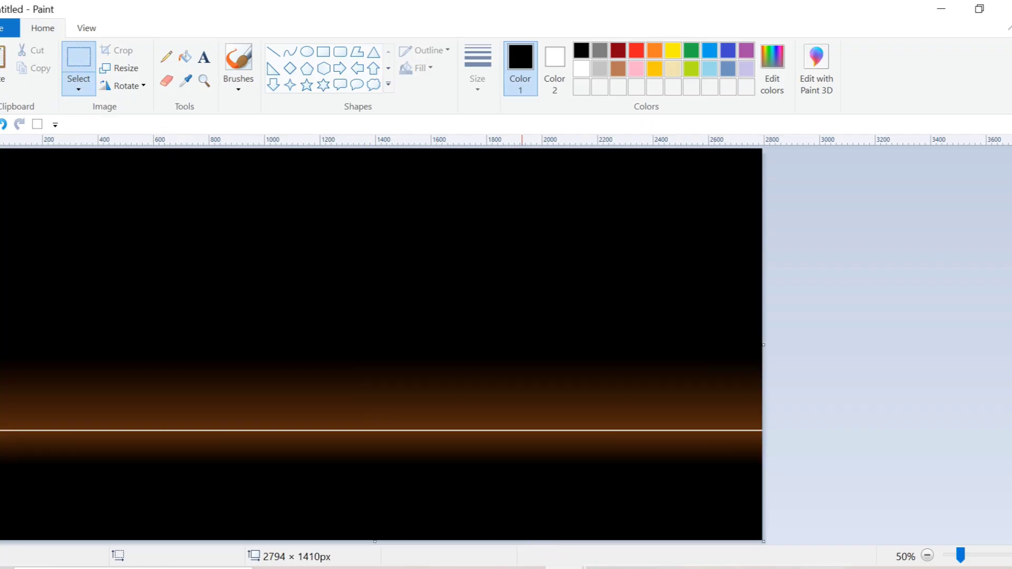
click(4, 64)
click(2, 125)
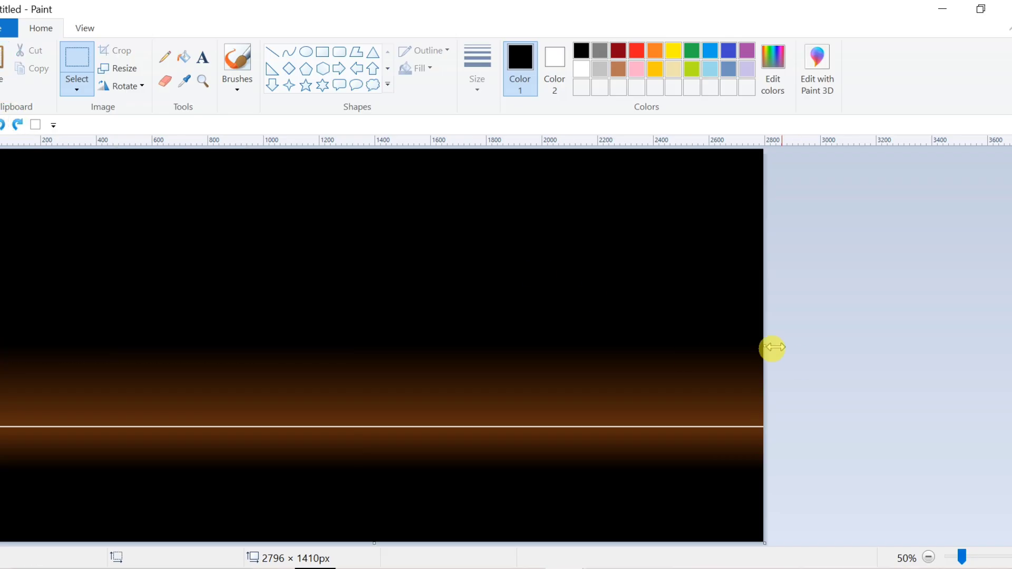
drag(766, 346, 982, 379)
click(3, 62)
drag(135, 218, 862, 324)
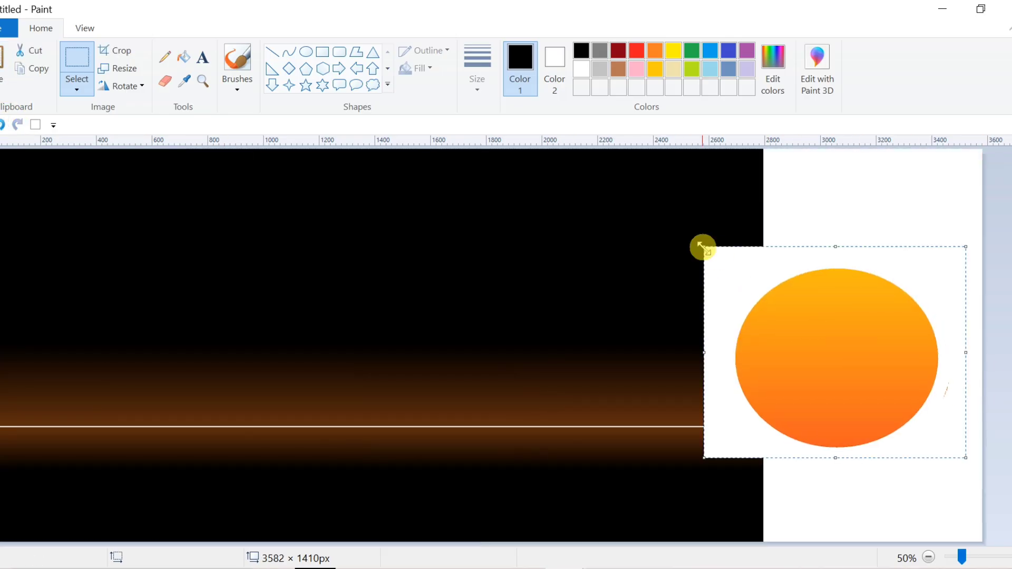
Shrink the pasted circle, turn on transparent selection, and copy and paste the circle without its white background.
drag(702, 244, 797, 332)
click(76, 89)
click(65, 240)
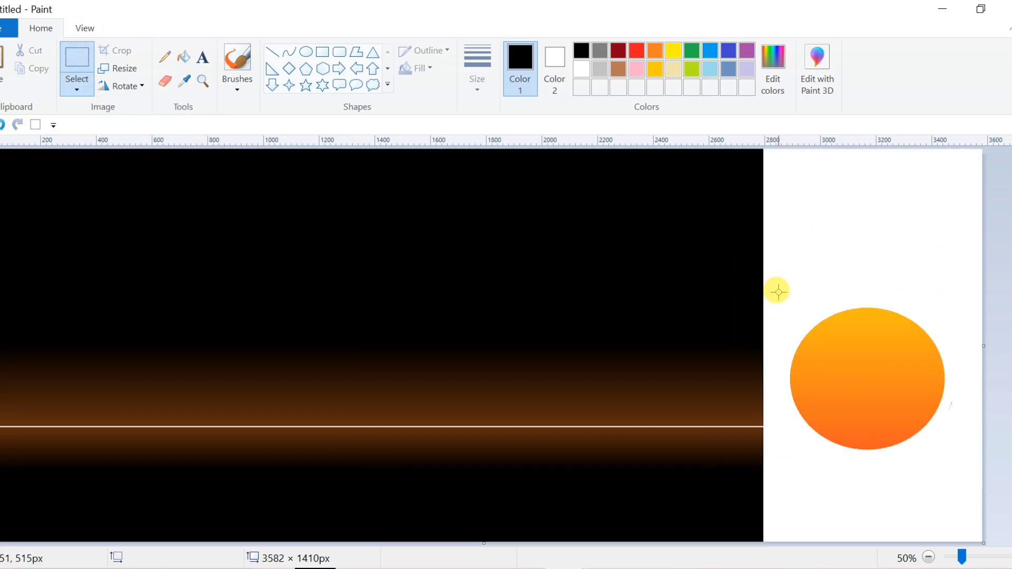
drag(778, 291, 968, 495)
right_click(899, 414)
right_click(896, 336)
click(926, 382)
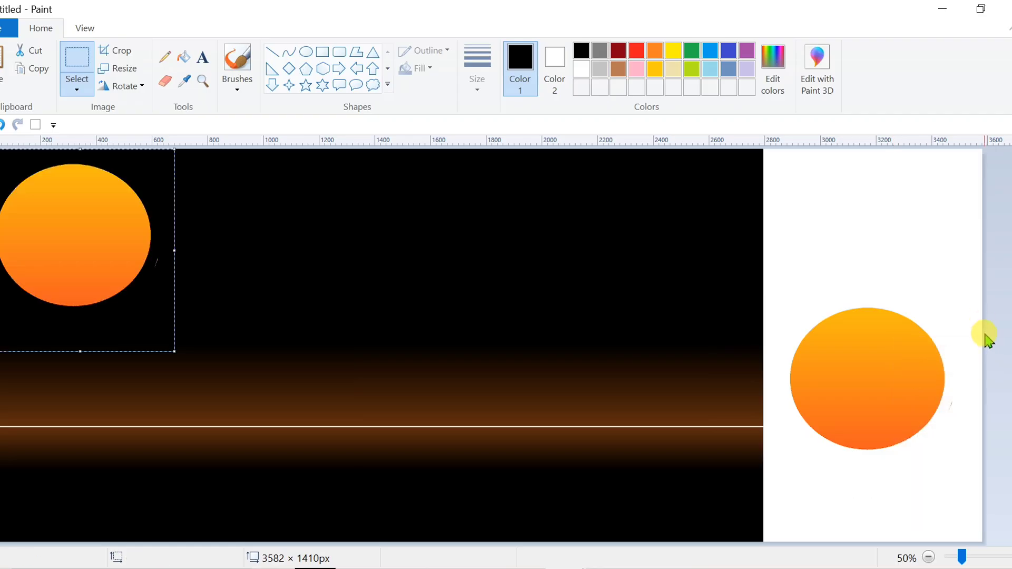
Center the circle copy in the black sky at about 808 × 838 px and trim the canvas to about 2798 px wide.
drag(103, 228, 382, 226)
drag(455, 347, 490, 380)
drag(340, 258, 355, 260)
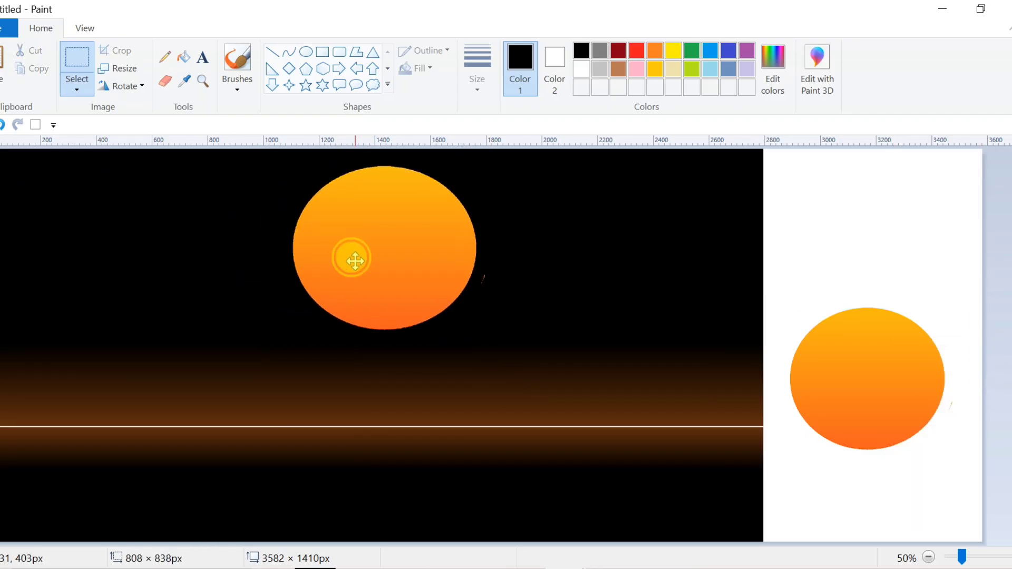
click(972, 379)
drag(983, 346, 765, 375)
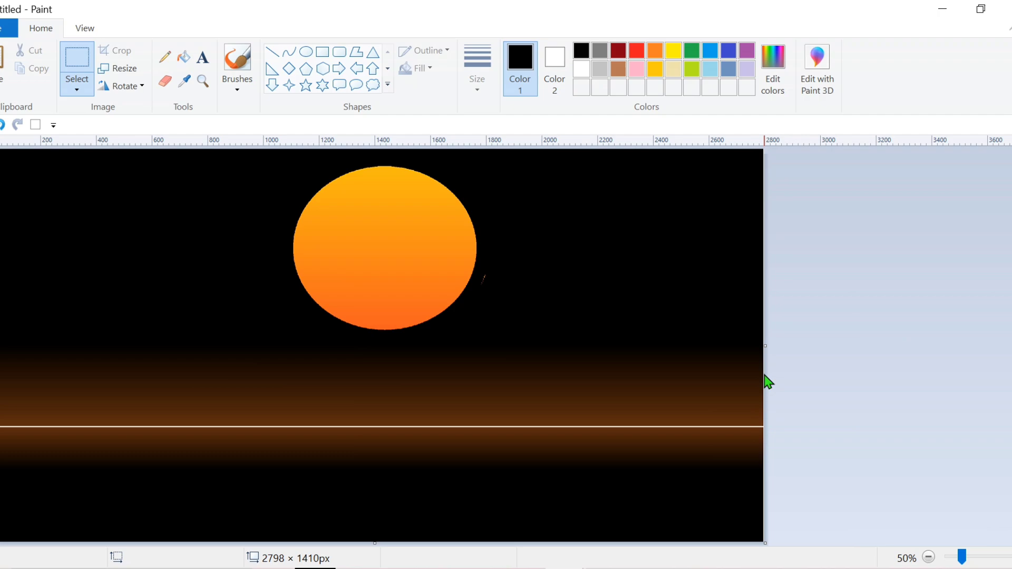
Brush a gray mountain outline across the sun and paint the part of the sun beneath its peak black.
click(600, 65)
click(164, 56)
click(132, 370)
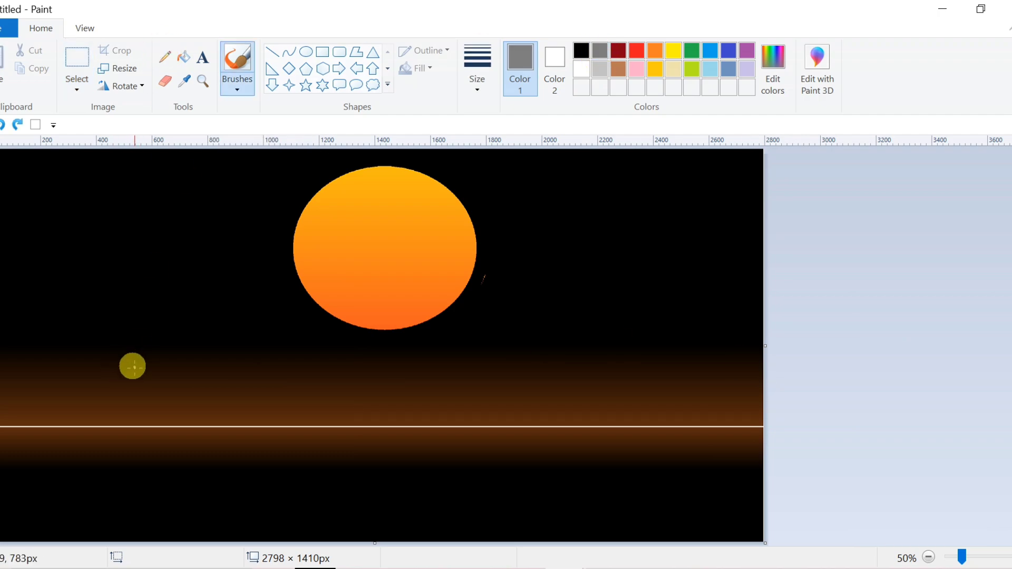
mouse_move(147, 390)
mouse_down()
mouse_move(277, 319)
mouse_move(353, 253)
mouse_move(389, 246)
mouse_move(501, 315)
mouse_move(631, 365)
mouse_up()
click(581, 51)
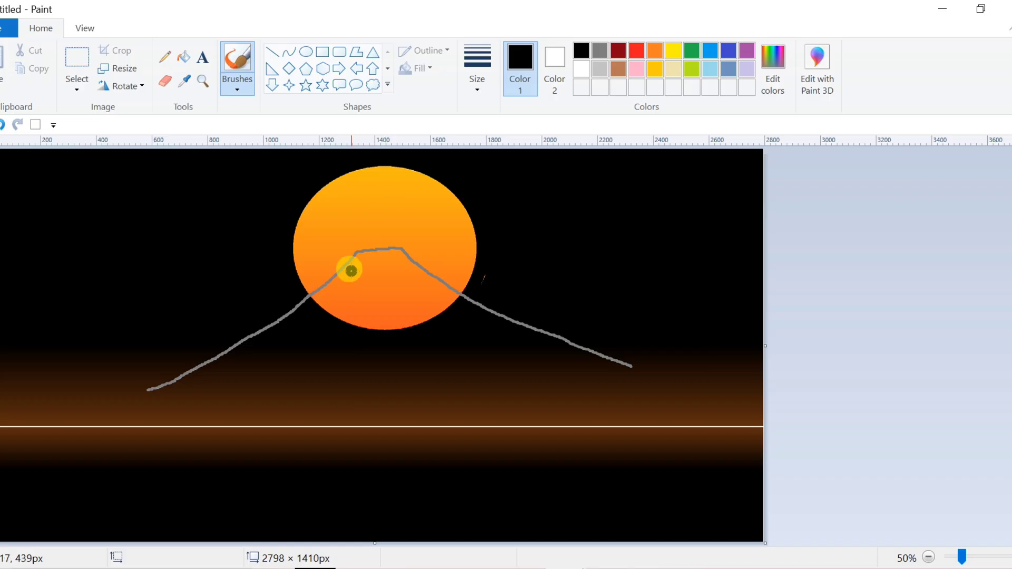
mouse_move(356, 260)
mouse_down()
mouse_move(316, 292)
mouse_move(363, 301)
mouse_move(359, 313)
mouse_move(343, 293)
mouse_move(303, 299)
mouse_move(347, 286)
mouse_move(331, 307)
mouse_move(361, 325)
mouse_move(413, 300)
mouse_move(377, 310)
mouse_move(407, 328)
mouse_move(362, 289)
mouse_move(359, 254)
mouse_move(388, 252)
mouse_move(458, 300)
mouse_move(401, 255)
mouse_move(454, 298)
mouse_move(434, 292)
mouse_move(418, 305)
mouse_move(376, 263)
mouse_move(383, 276)
mouse_move(412, 280)
mouse_up()
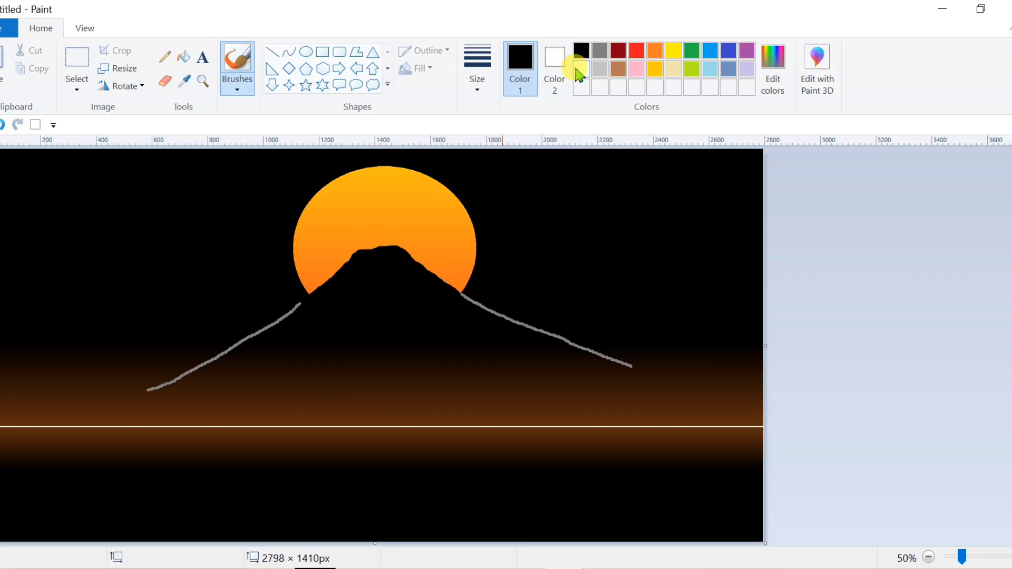
Trace the mountain's peak with a thin white pencil line and close the snow cap with a jagged lower edge.
click(581, 69)
click(165, 62)
click(482, 90)
click(486, 214)
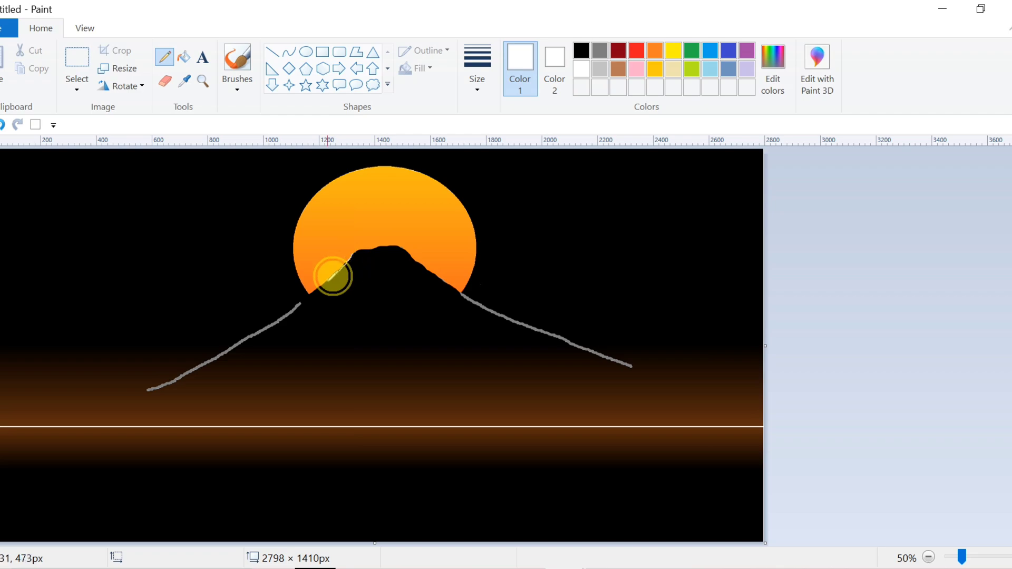
drag(327, 279, 299, 304)
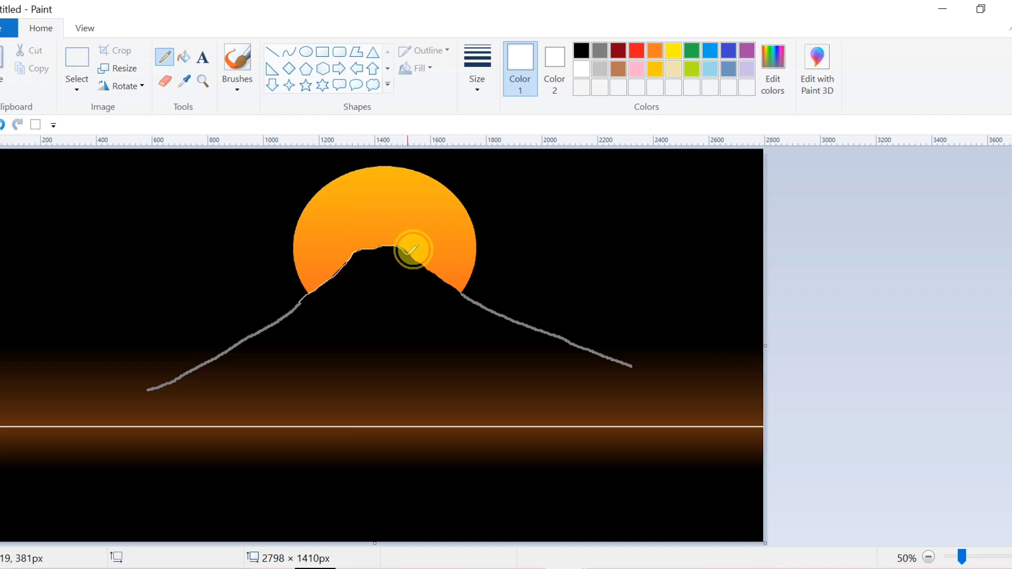
drag(412, 249, 462, 285)
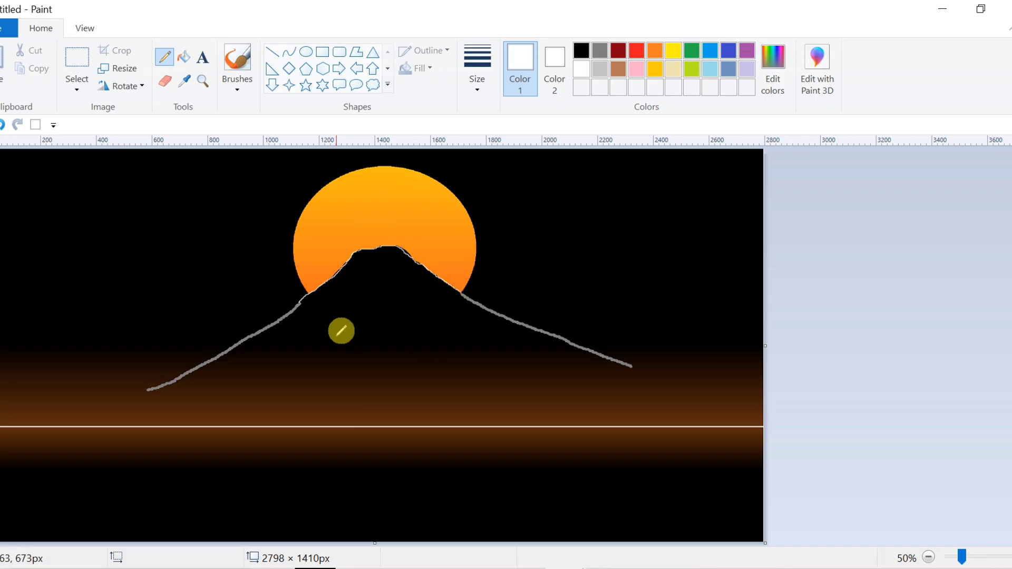
mouse_move(288, 315)
mouse_down()
mouse_move(477, 303)
mouse_move(490, 311)
mouse_up()
Try to fill the snow cap with white, and undo the fill.
click(184, 57)
click(362, 265)
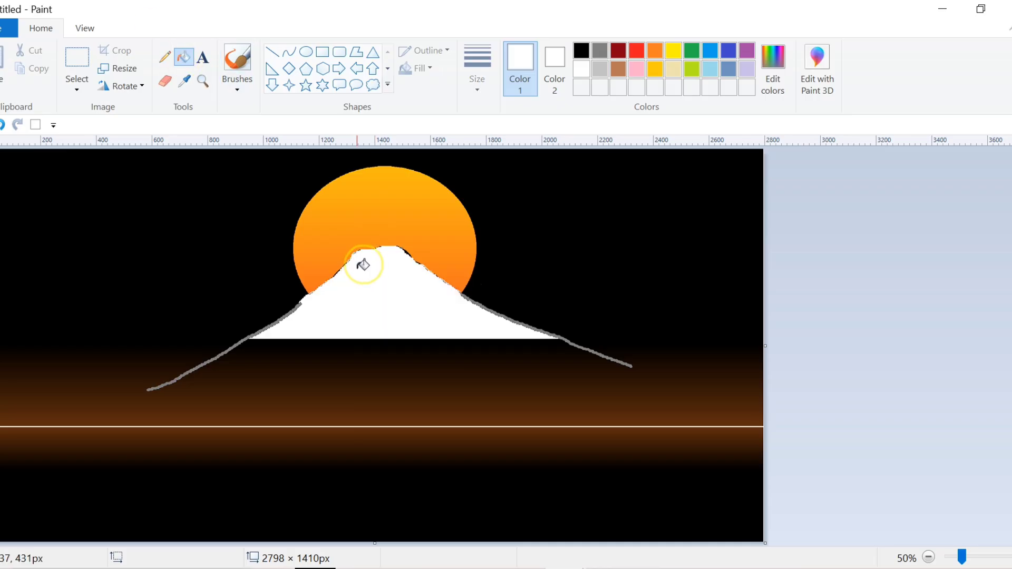
click(11, 125)
Close the gaps at the ends of the snow cap's outline with white pencil and fill the cap with white.
click(165, 56)
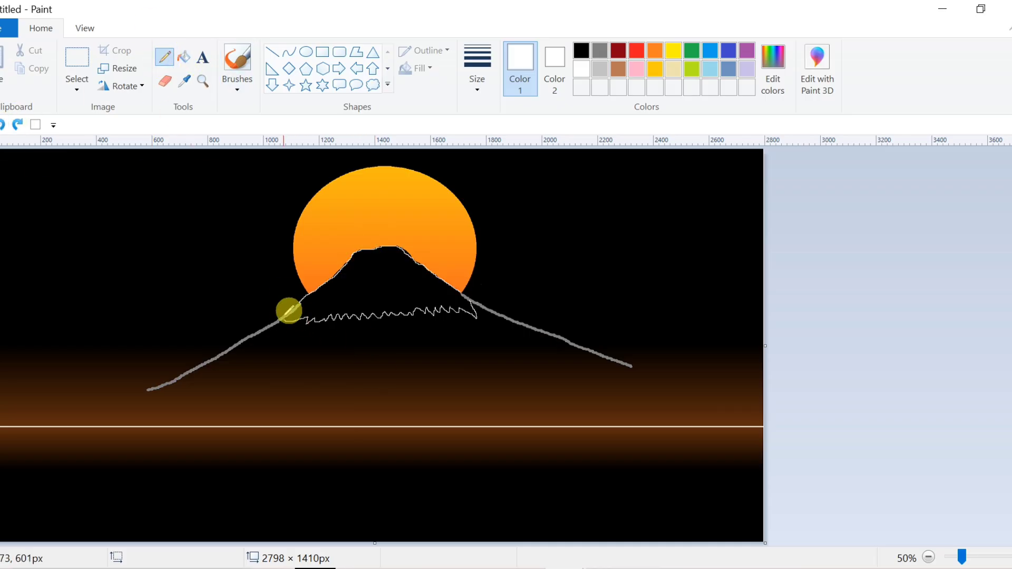
click(473, 302)
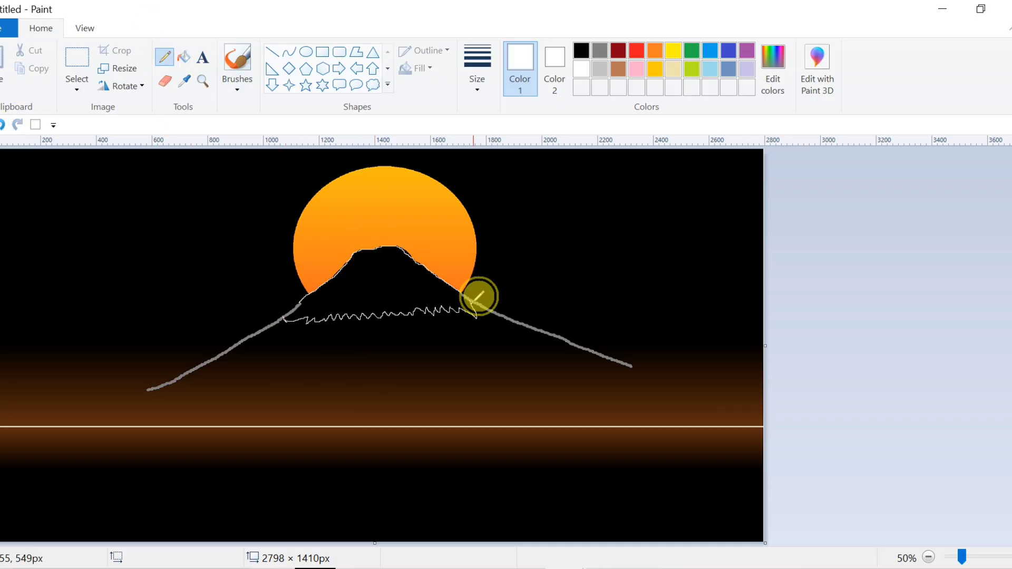
click(180, 57)
click(396, 273)
click(234, 91)
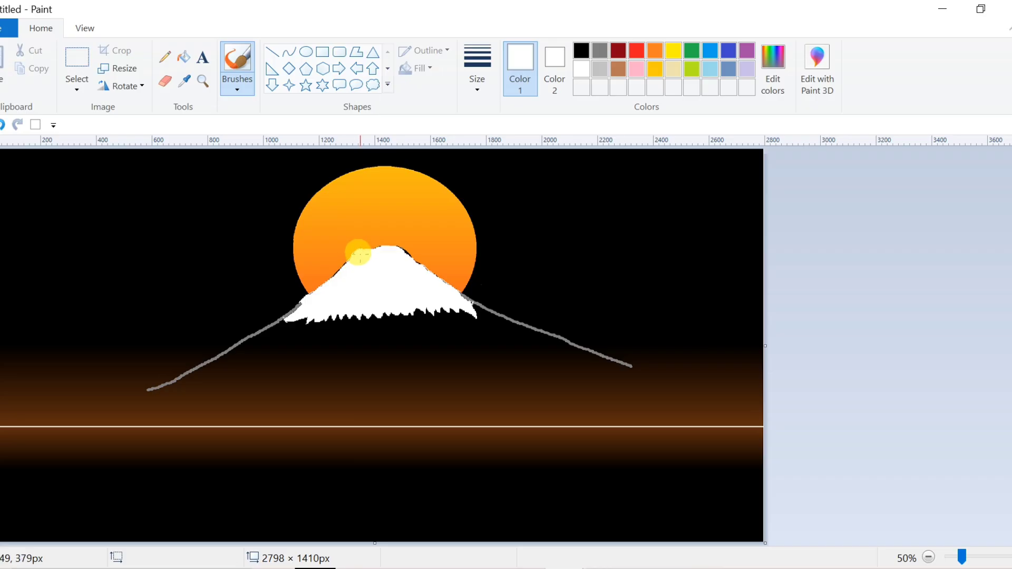
Smooth the snow cap's upper edges against the sun with white brush strokes.
mouse_move(343, 270)
mouse_down()
mouse_move(379, 254)
mouse_move(422, 271)
mouse_move(402, 253)
mouse_move(462, 298)
mouse_up()
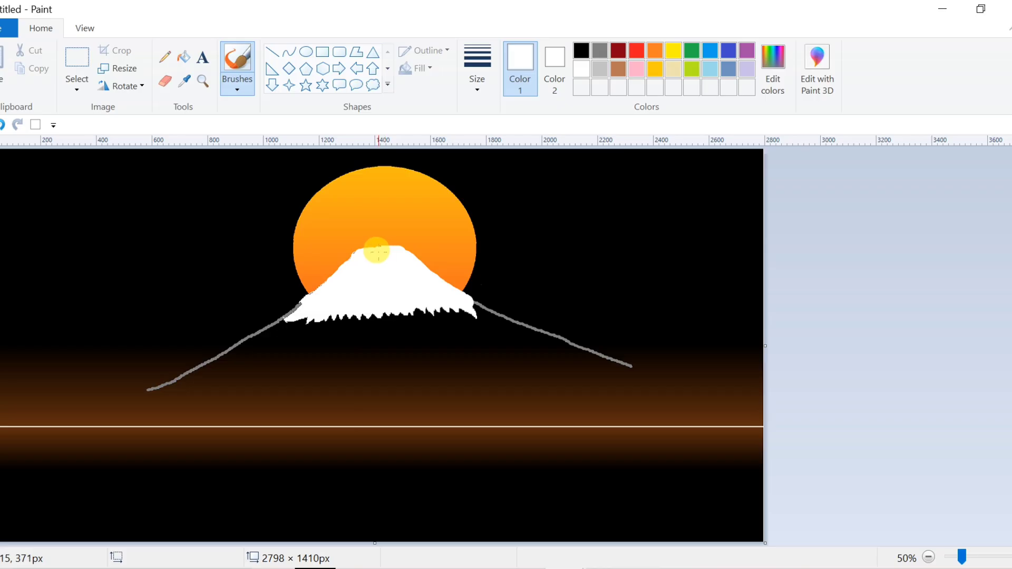
Draw thin, broken black pencil lines fanning down from the peak across the whole snow cap.
click(581, 51)
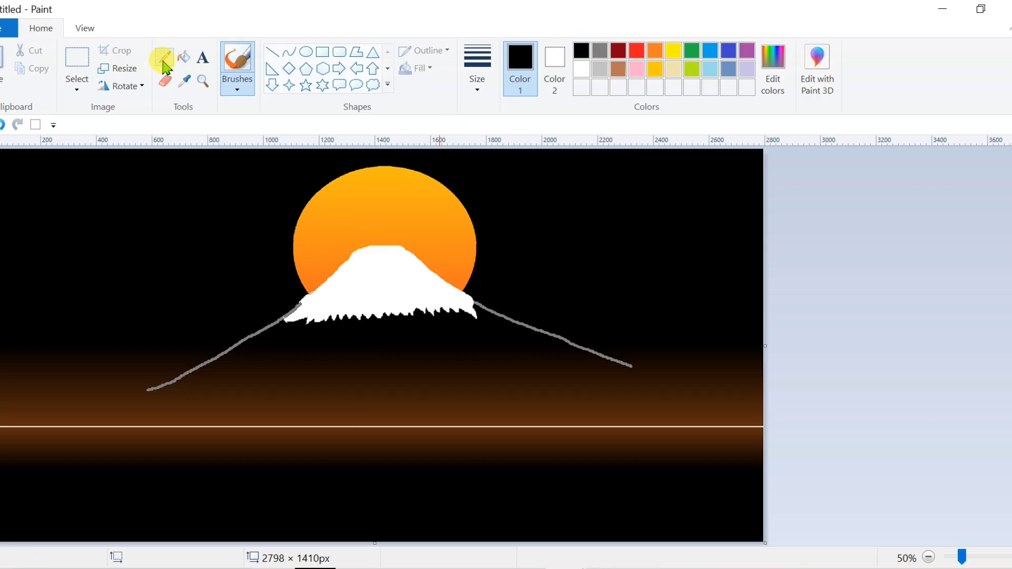
click(164, 62)
click(477, 69)
click(515, 135)
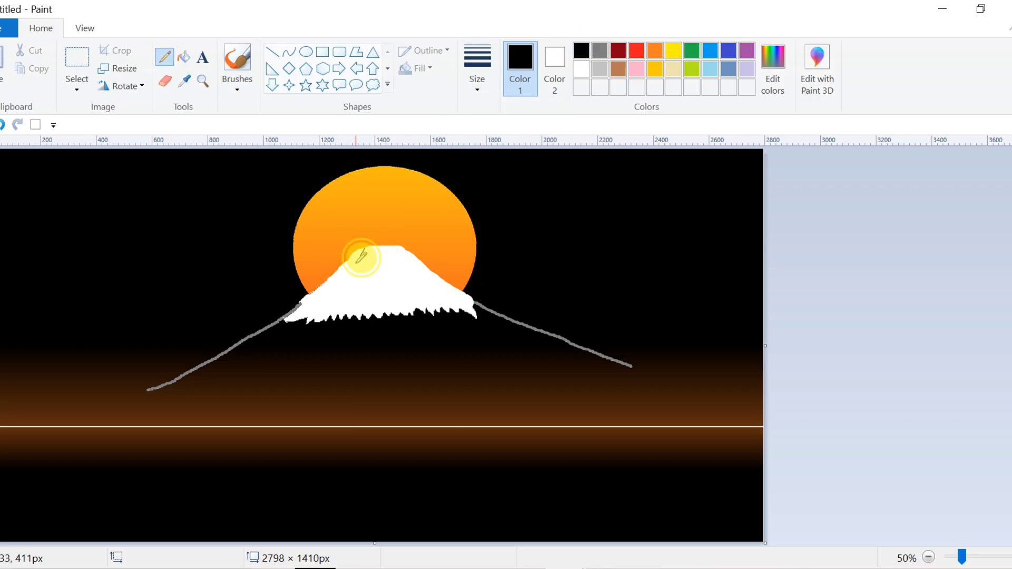
mouse_move(362, 257)
mouse_down()
mouse_move(316, 315)
mouse_move(362, 253)
mouse_move(348, 306)
mouse_up()
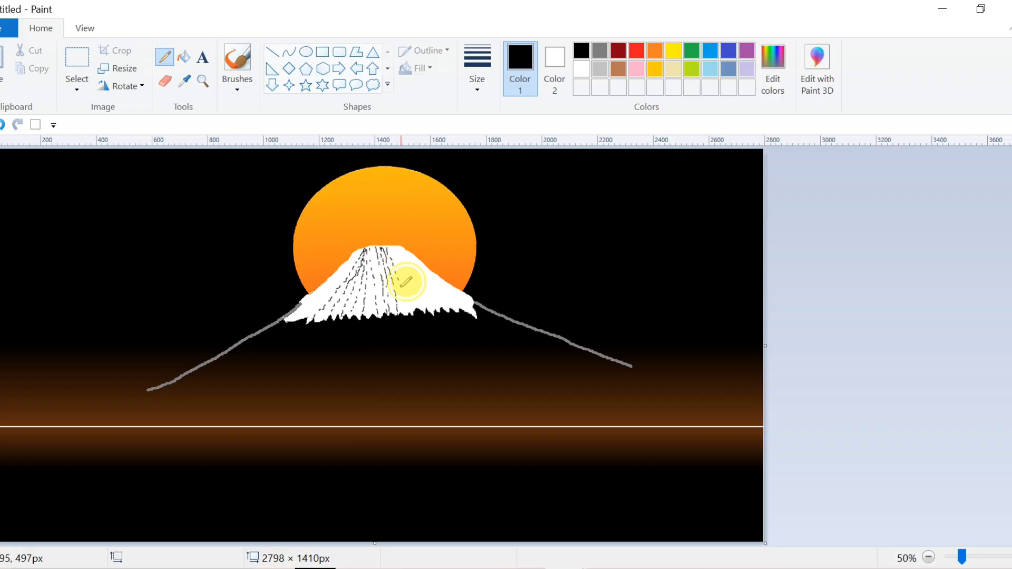
mouse_move(404, 279)
mouse_down()
mouse_move(399, 290)
mouse_move(420, 315)
mouse_move(413, 311)
mouse_up()
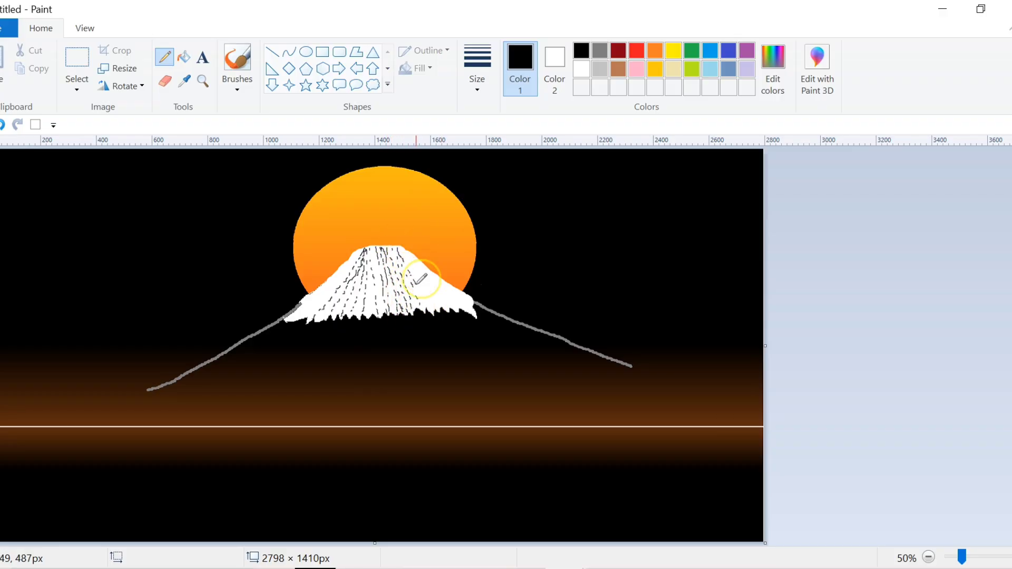
mouse_move(413, 249)
mouse_down()
mouse_move(433, 300)
mouse_move(421, 265)
mouse_move(455, 309)
mouse_move(463, 287)
mouse_up()
click(420, 250)
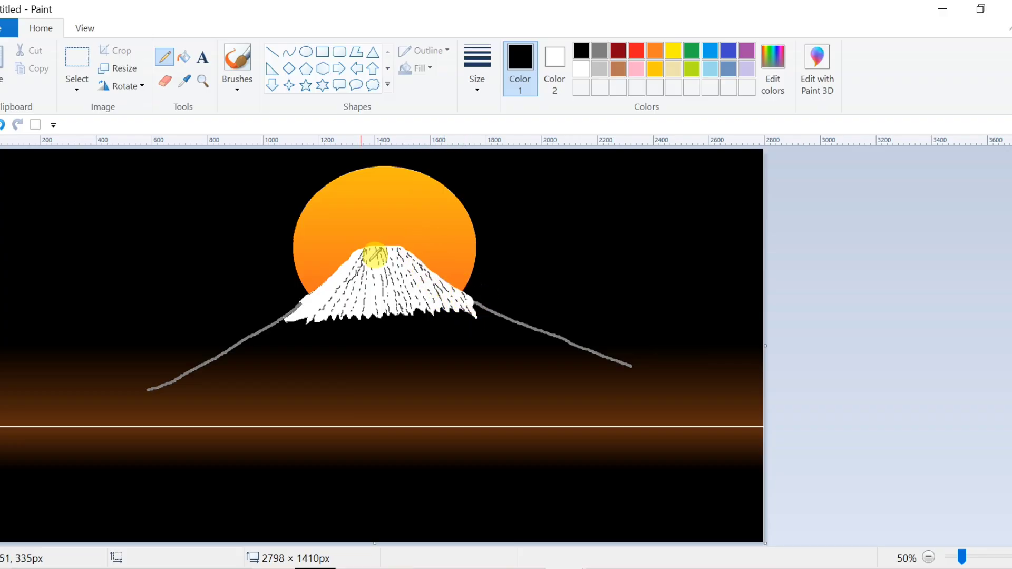
drag(380, 255, 385, 286)
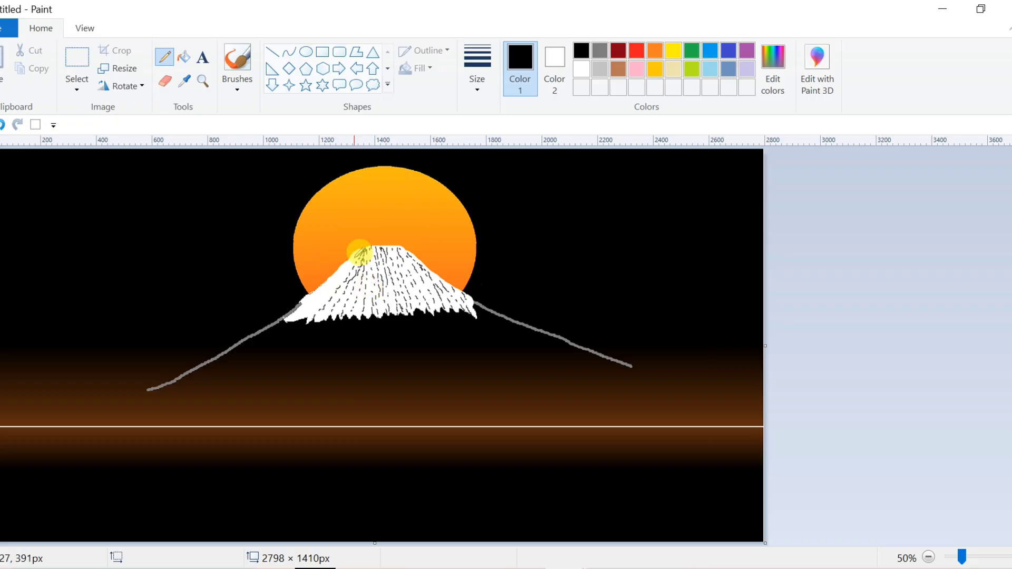
drag(315, 311, 339, 283)
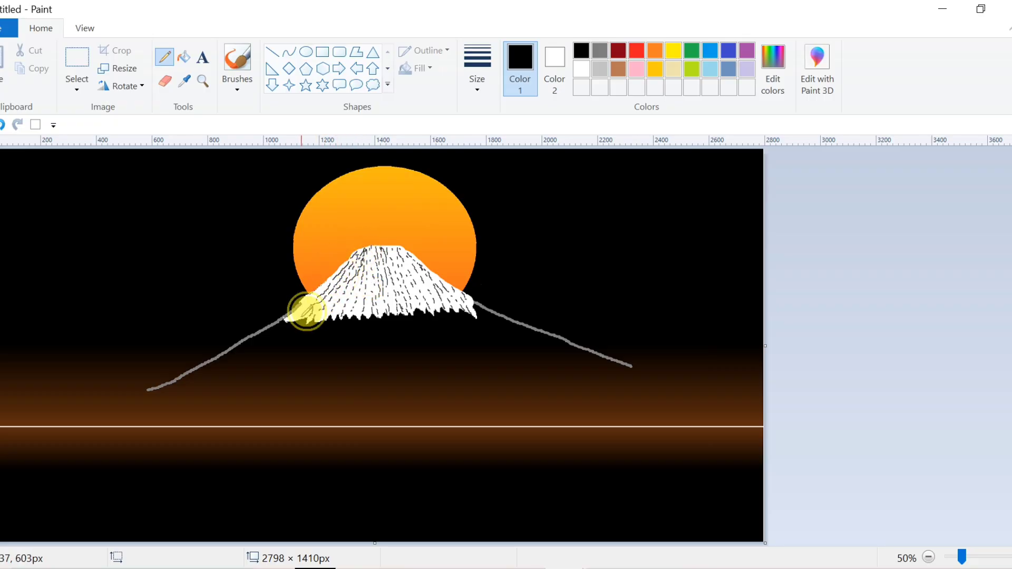
drag(295, 310, 358, 288)
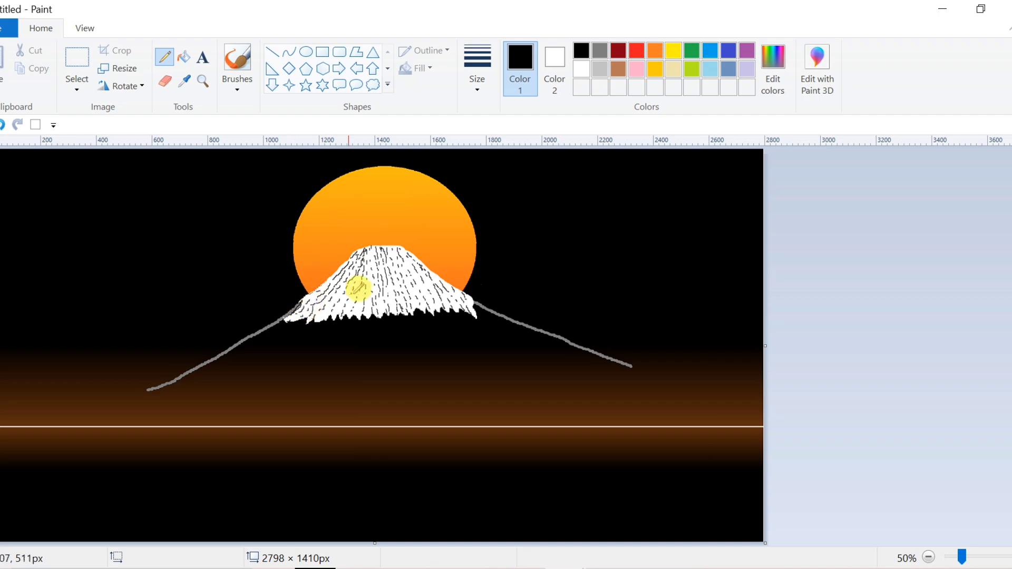
Draw thin white pencil streaks running down the dark mountainside from the snow cap's jagged lower edge.
click(581, 69)
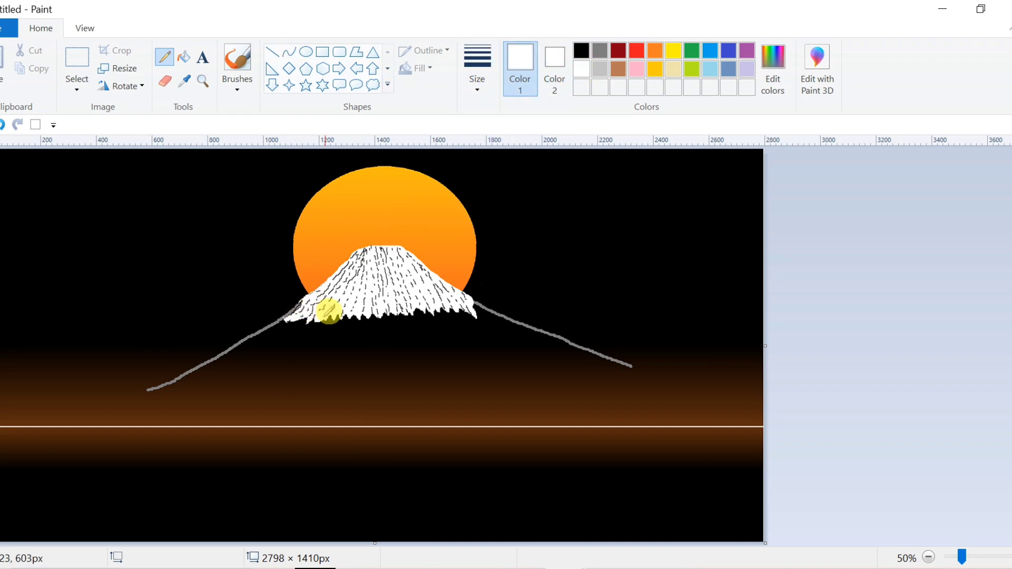
mouse_move(308, 323)
mouse_down()
mouse_move(285, 363)
mouse_move(318, 370)
mouse_up()
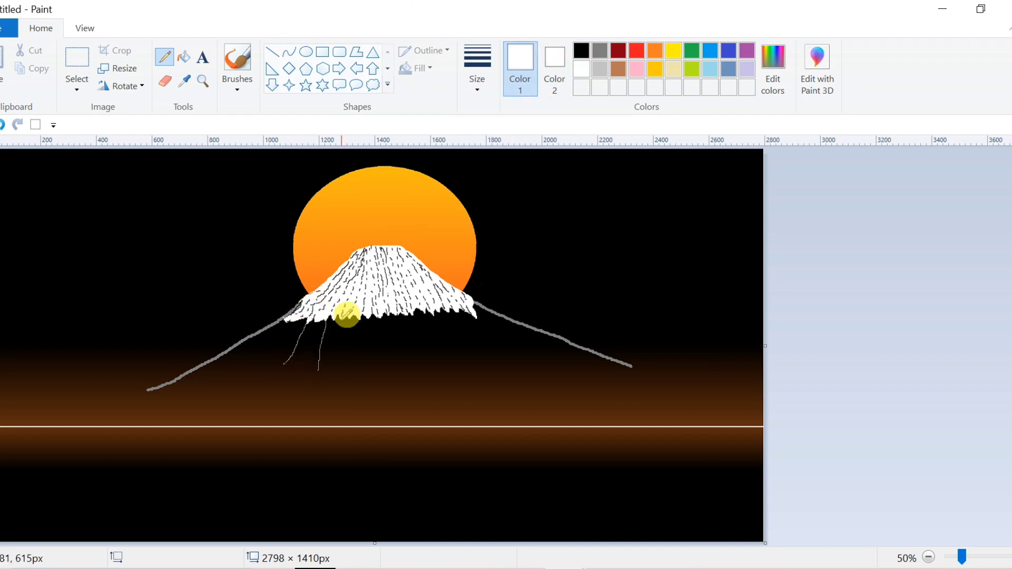
mouse_move(341, 321)
mouse_down()
mouse_move(405, 323)
mouse_move(416, 307)
mouse_move(420, 354)
mouse_up()
drag(424, 319, 438, 346)
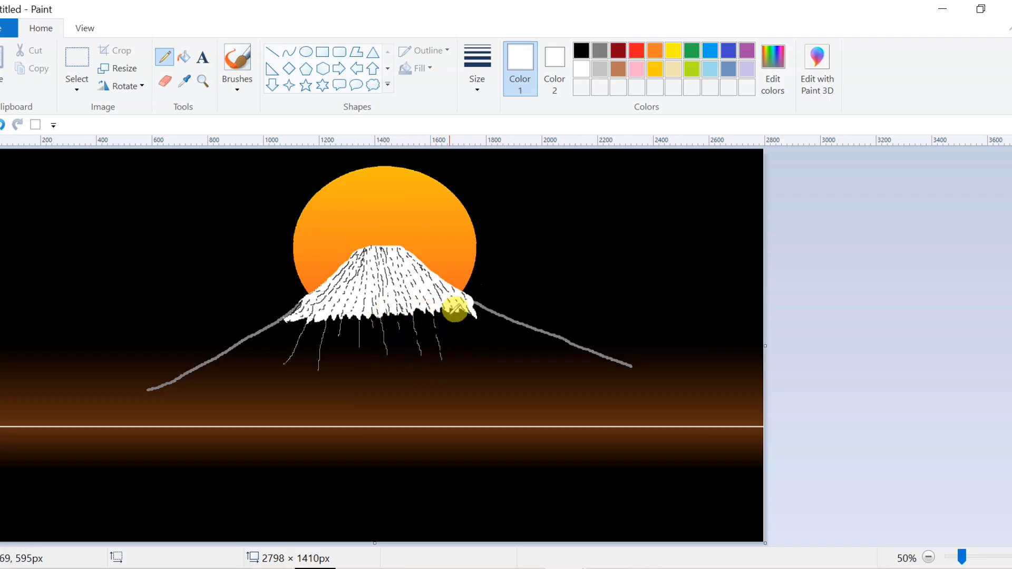
mouse_move(454, 308)
mouse_down()
mouse_move(460, 358)
mouse_move(509, 351)
mouse_up()
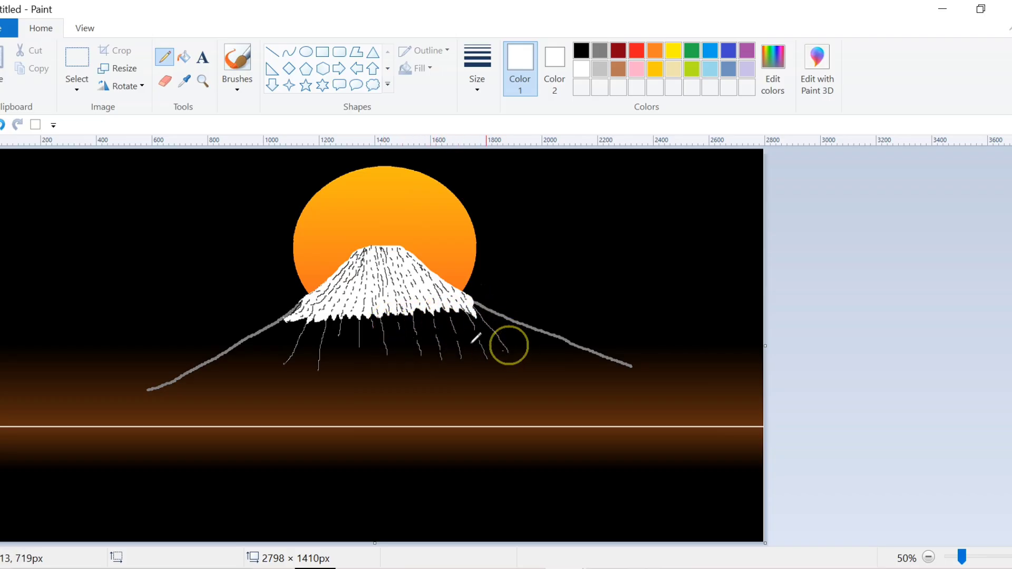
mouse_move(295, 319)
mouse_down()
mouse_move(273, 353)
mouse_move(287, 331)
mouse_up()
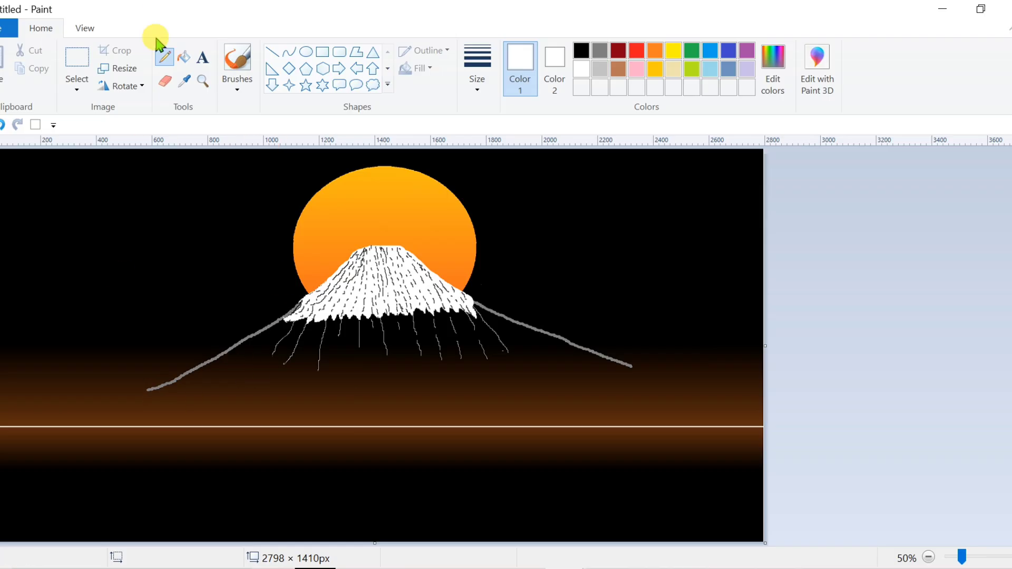
Brush a thick black hill outline on each side of the mountain, sloping inward across the horizon line.
click(237, 87)
click(271, 151)
click(581, 51)
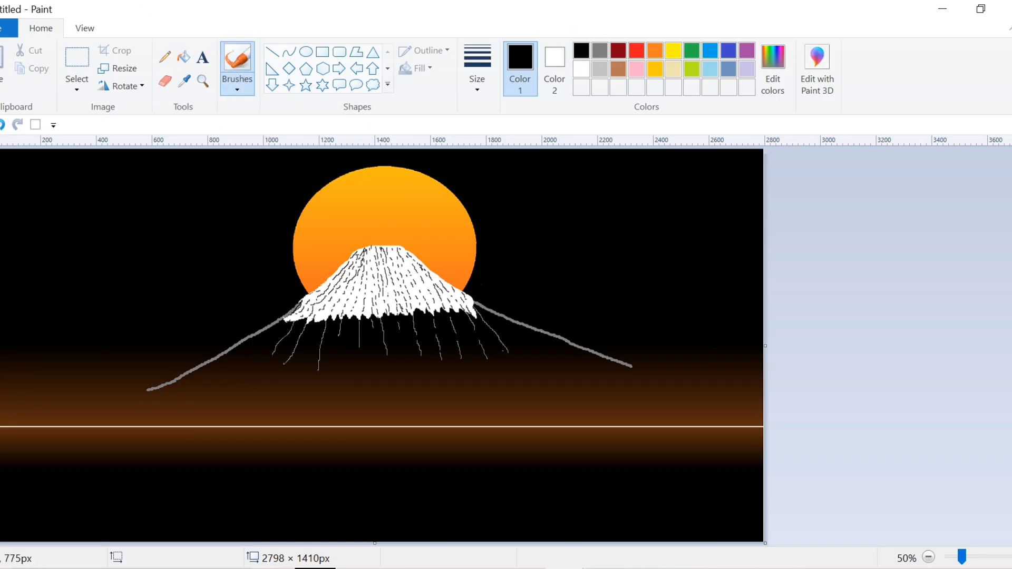
drag(1, 354, 196, 438)
click(3, 124)
mouse_move(2, 357)
mouse_down()
mouse_move(143, 425)
mouse_move(135, 468)
mouse_up()
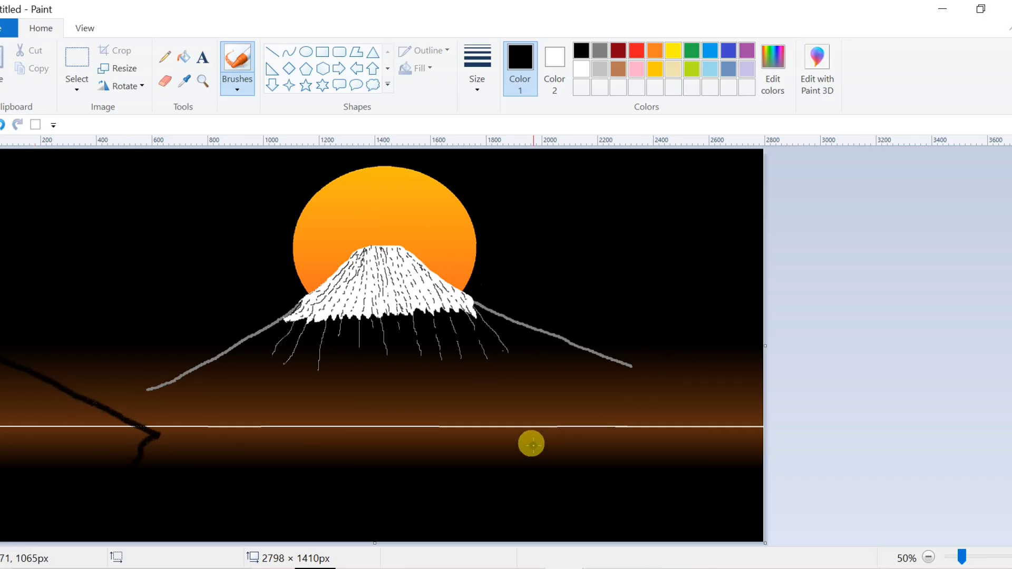
mouse_move(532, 446)
mouse_down()
mouse_move(770, 316)
mouse_move(542, 458)
mouse_up()
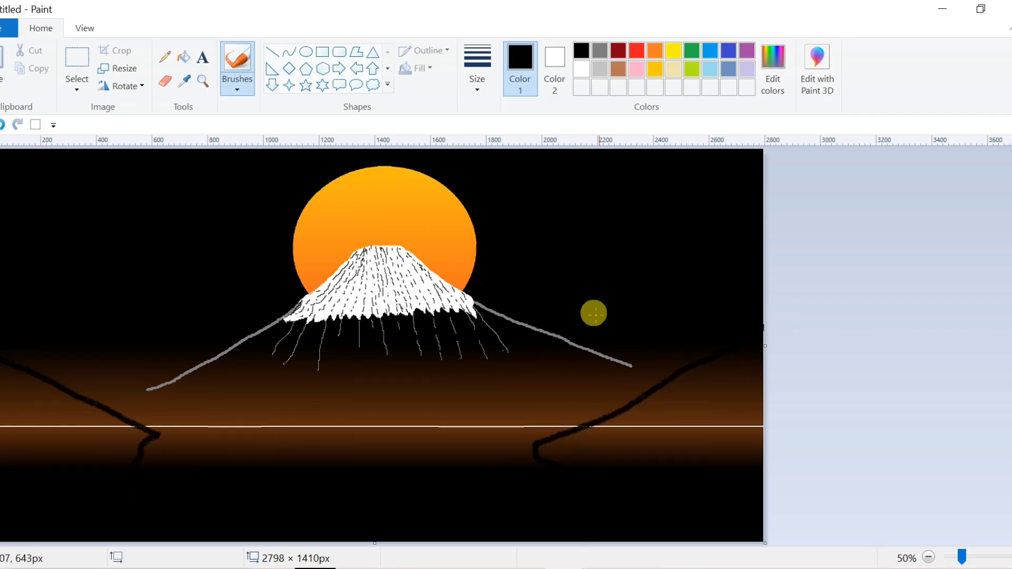
Extend both mountain slopes with gray pencil lines down to the black hill outlines.
click(600, 50)
click(477, 74)
click(163, 59)
click(477, 74)
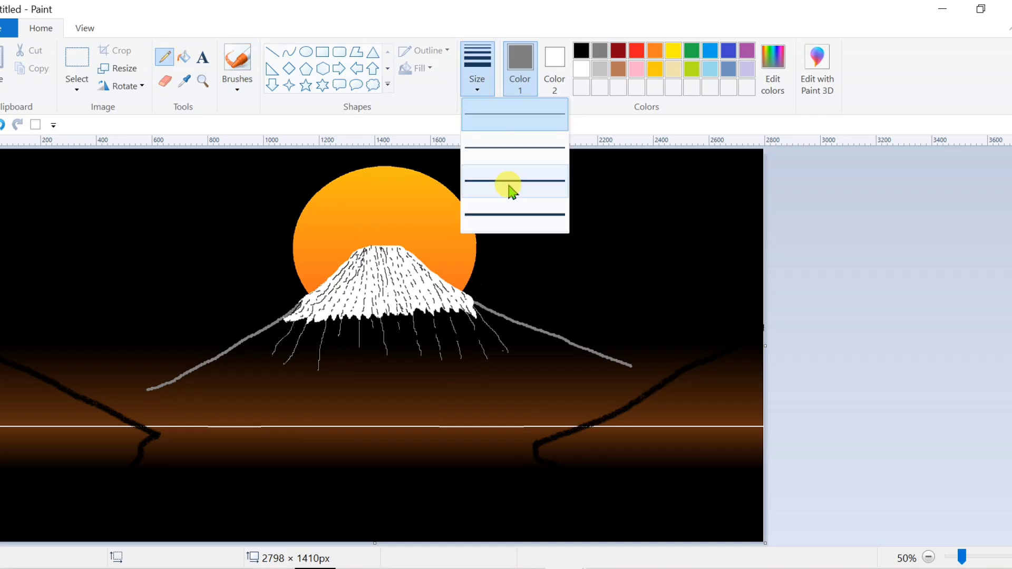
click(511, 182)
drag(631, 365, 659, 381)
drag(220, 373, 108, 407)
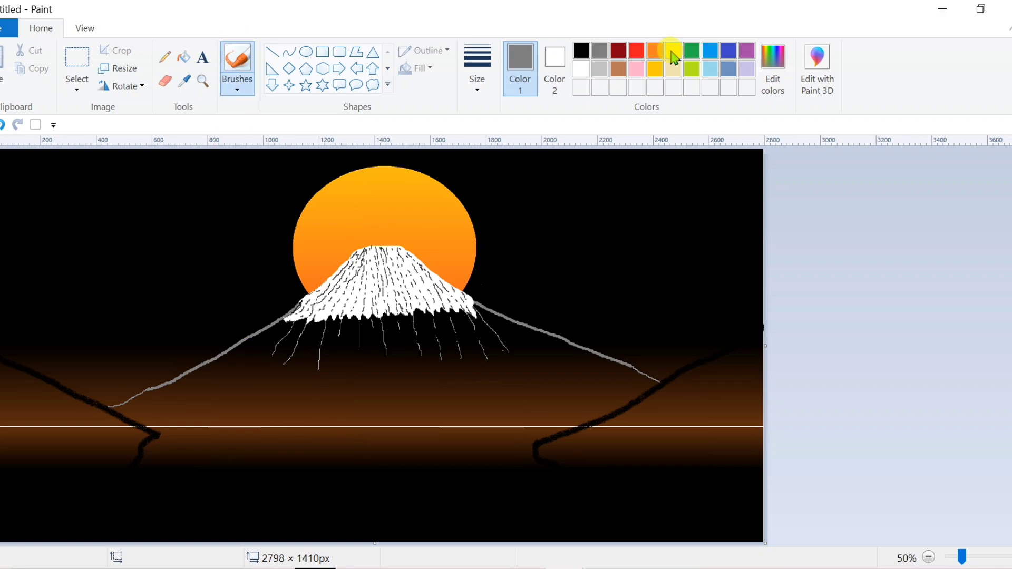
Define a gray with RGB 153, 153, 153 and brush soft shading streaks down the snow cap.
click(185, 79)
click(330, 193)
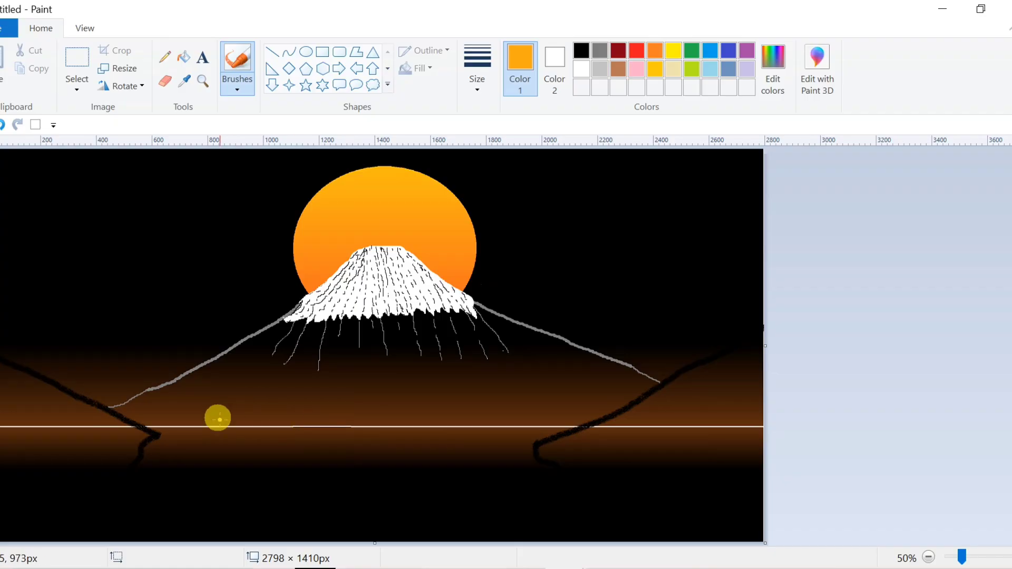
click(582, 88)
click(792, 79)
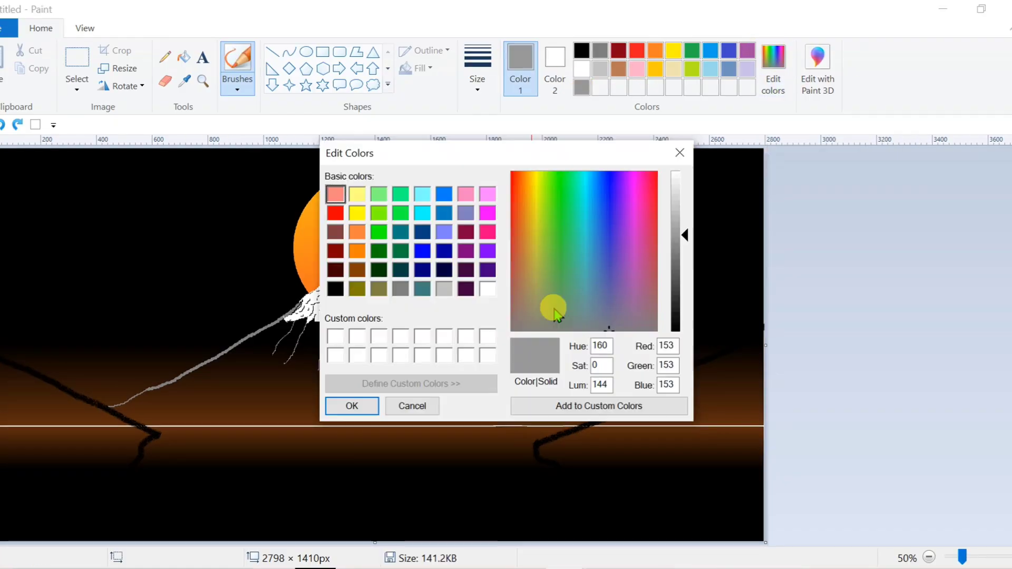
click(352, 407)
drag(364, 246, 329, 312)
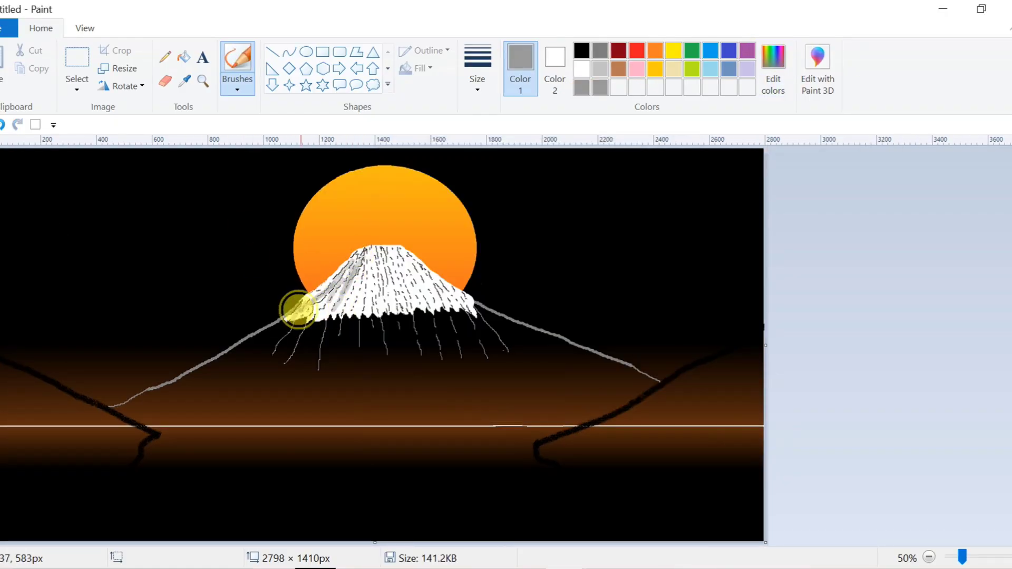
mouse_move(369, 286)
mouse_down()
mouse_move(355, 314)
mouse_move(384, 303)
mouse_up()
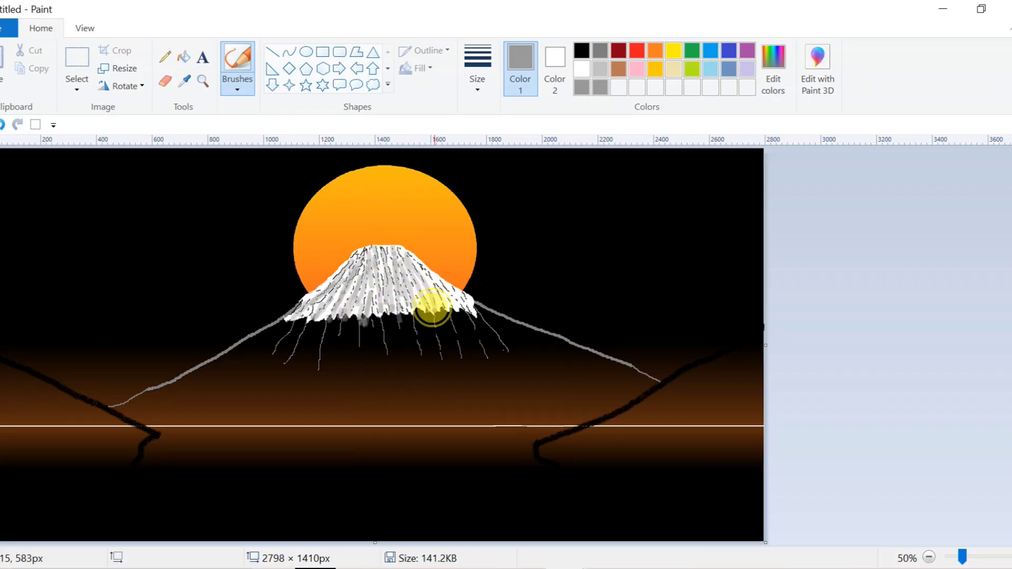
drag(401, 246, 441, 289)
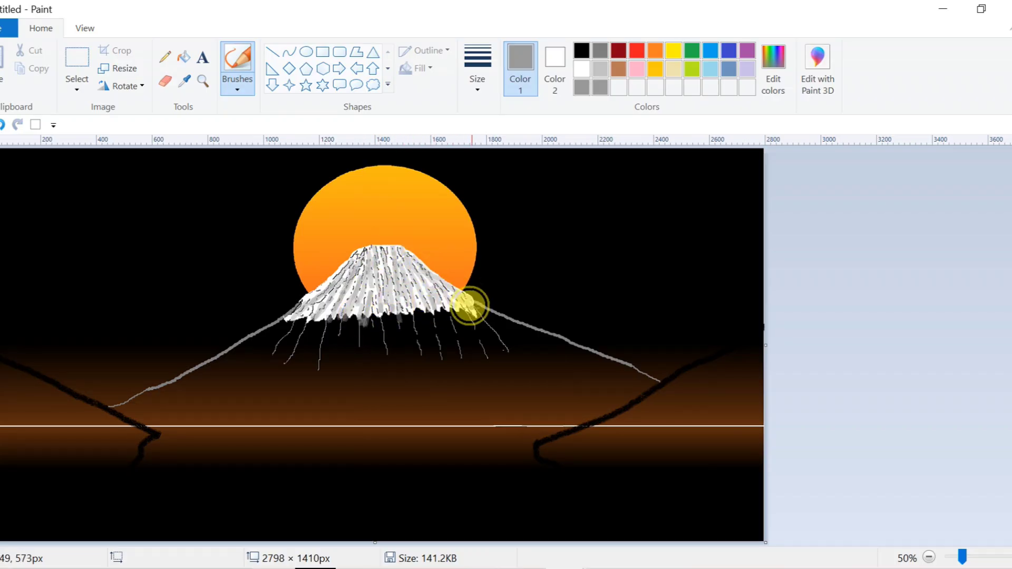
Try brushing gray shading on the mountainside below the snow cap, and undo those strokes.
drag(345, 348, 326, 350)
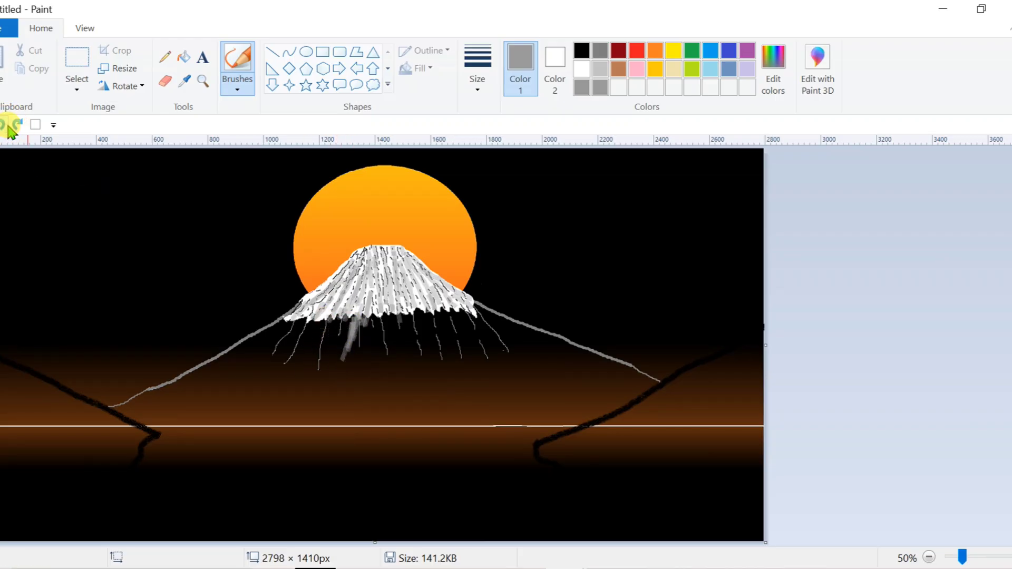
mouse_move(296, 327)
mouse_down()
mouse_move(293, 286)
mouse_move(318, 315)
mouse_move(310, 311)
mouse_move(282, 359)
mouse_move(262, 339)
mouse_move(317, 322)
mouse_move(304, 355)
mouse_move(400, 340)
mouse_move(411, 349)
mouse_move(421, 326)
mouse_move(494, 346)
mouse_up()
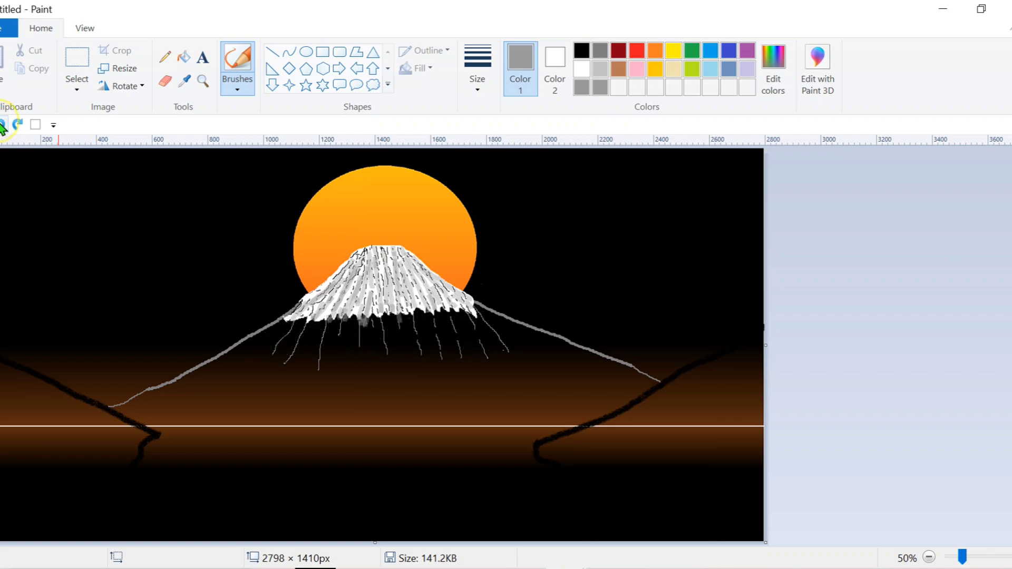
Sample the sun's orange and brush horizontal strokes below the horizon as its reflection, narrowing toward the canvas bottom.
click(184, 81)
click(380, 214)
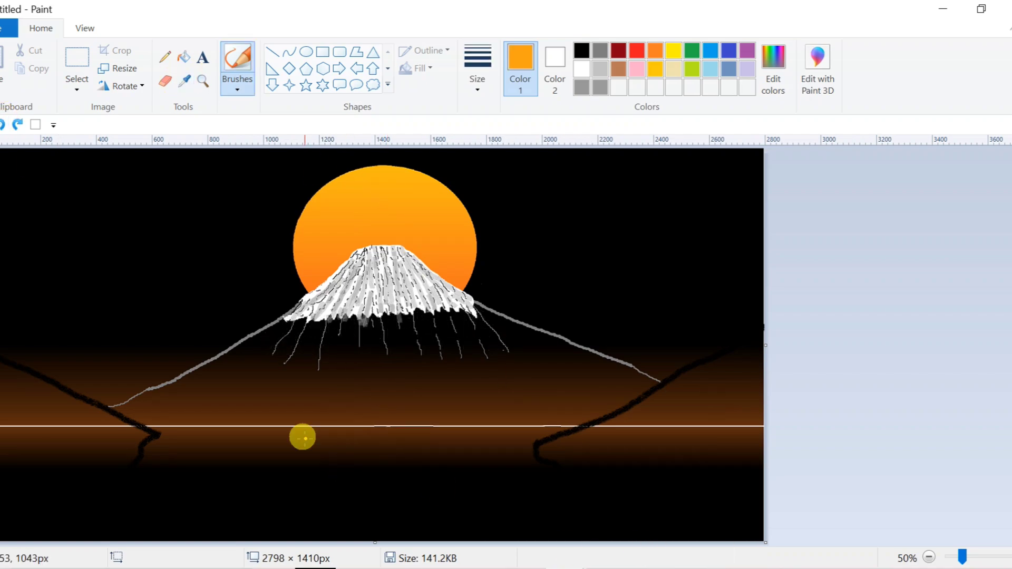
mouse_move(182, 428)
mouse_down()
mouse_move(547, 422)
mouse_move(465, 450)
mouse_move(231, 424)
mouse_move(221, 438)
mouse_move(173, 425)
mouse_move(172, 451)
mouse_move(522, 435)
mouse_move(189, 459)
mouse_move(379, 479)
mouse_move(332, 488)
mouse_move(492, 488)
mouse_move(295, 530)
mouse_move(361, 537)
mouse_move(373, 529)
mouse_move(217, 470)
mouse_move(305, 454)
mouse_move(486, 465)
mouse_move(429, 488)
mouse_move(345, 498)
mouse_move(289, 490)
mouse_move(310, 524)
mouse_move(293, 532)
mouse_move(389, 514)
mouse_up()
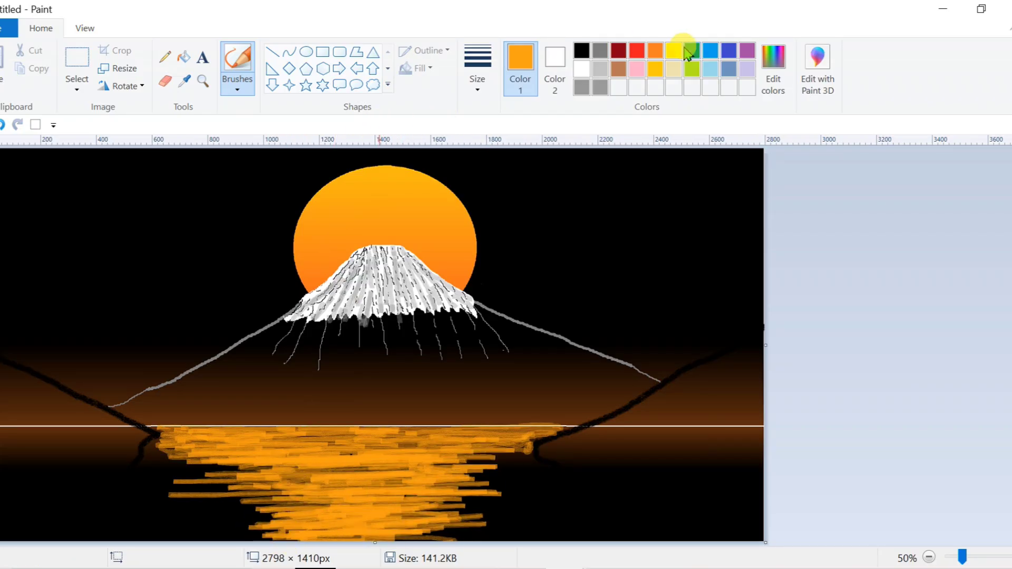
Brush yellow horizontal highlights over the sun's orange reflection in the water.
mouse_move(298, 442)
mouse_down()
mouse_move(285, 429)
mouse_move(474, 429)
mouse_move(235, 448)
mouse_move(457, 451)
mouse_move(298, 436)
mouse_move(472, 437)
mouse_up()
mouse_move(242, 469)
mouse_down()
mouse_move(399, 463)
mouse_move(356, 455)
mouse_move(356, 484)
mouse_up()
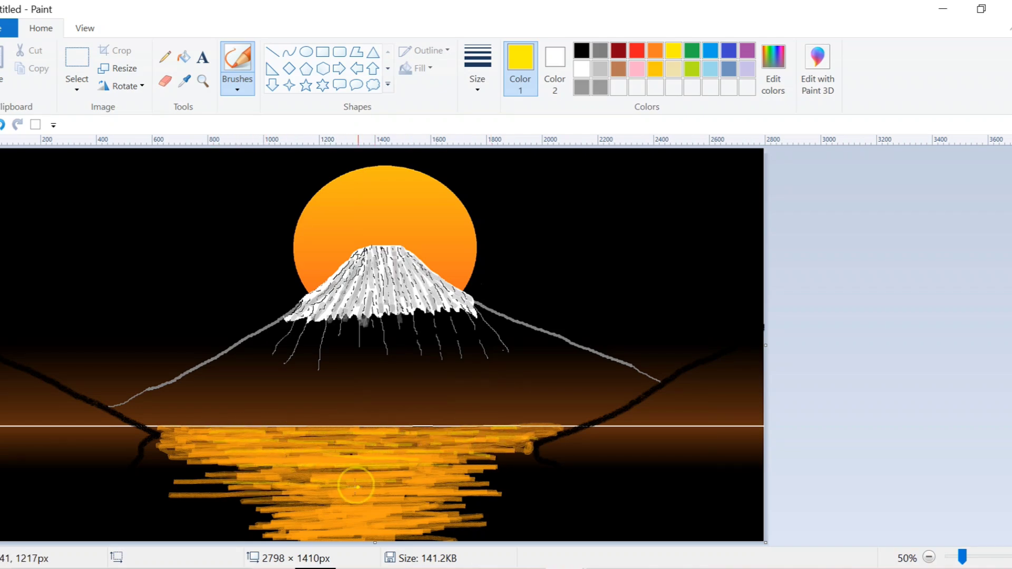
mouse_move(371, 532)
mouse_down()
mouse_move(388, 485)
mouse_move(381, 471)
mouse_move(452, 467)
mouse_move(269, 469)
mouse_move(317, 506)
mouse_up()
mouse_move(445, 491)
mouse_down()
mouse_move(317, 474)
mouse_move(302, 454)
mouse_move(457, 435)
mouse_move(418, 451)
mouse_move(384, 442)
mouse_move(449, 489)
mouse_move(357, 529)
mouse_up()
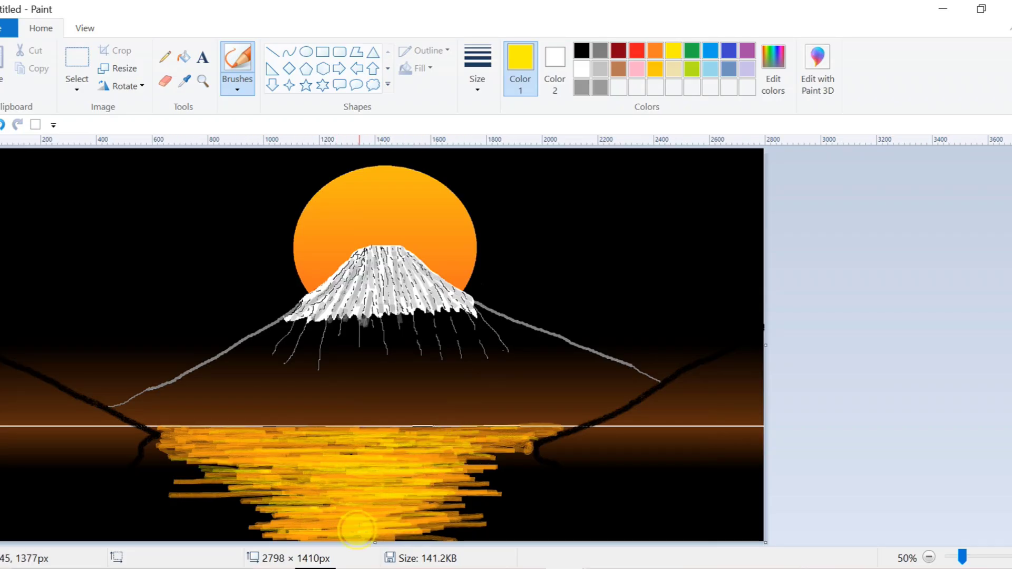
Add thinner horizontal strokes of darker orange across the water reflection.
click(655, 50)
click(476, 68)
click(495, 142)
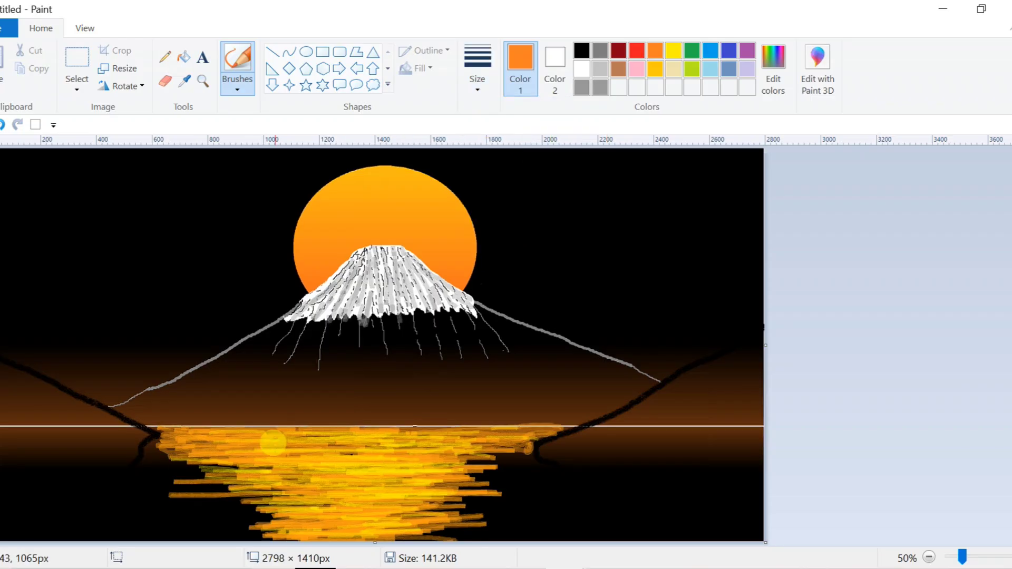
mouse_move(306, 449)
mouse_down()
mouse_move(348, 472)
mouse_move(207, 437)
mouse_move(343, 433)
mouse_move(243, 450)
mouse_move(305, 523)
mouse_move(330, 505)
mouse_move(285, 503)
mouse_move(361, 488)
mouse_move(336, 498)
mouse_move(366, 513)
mouse_move(268, 468)
mouse_move(364, 445)
mouse_move(378, 468)
mouse_move(160, 475)
mouse_move(266, 482)
mouse_move(240, 484)
mouse_move(333, 445)
mouse_up()
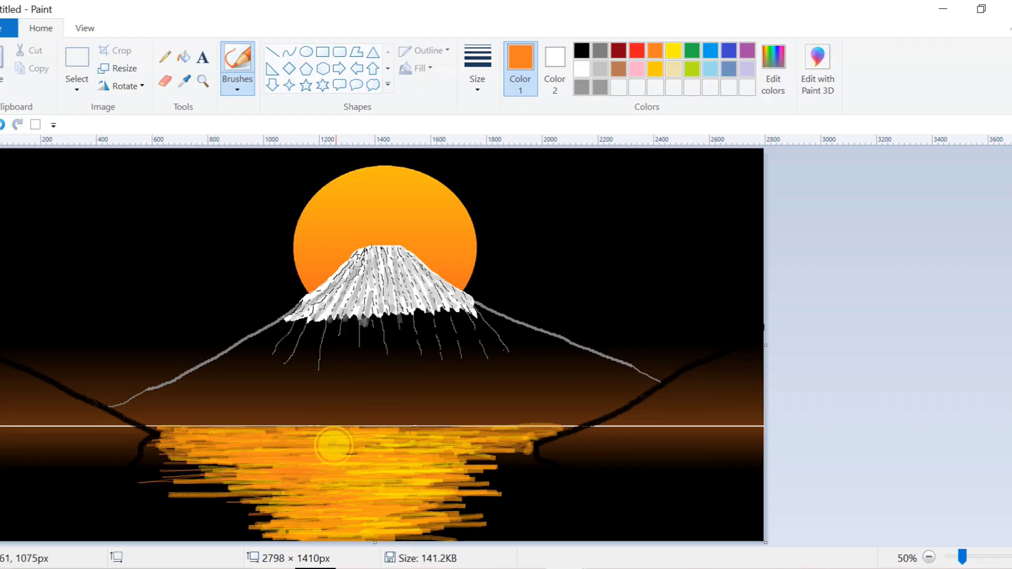
mouse_move(384, 468)
mouse_down()
mouse_move(285, 500)
mouse_move(330, 525)
mouse_move(398, 524)
mouse_up()
Draw thin black ripple lines across the water reflection.
click(582, 51)
mouse_move(387, 445)
mouse_down()
mouse_move(419, 454)
mouse_move(316, 453)
mouse_up()
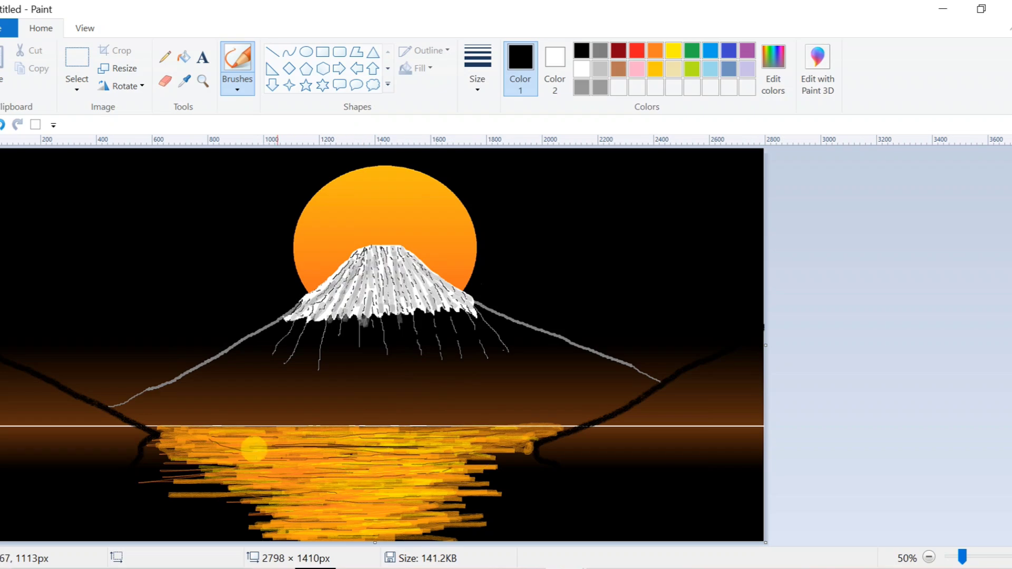
Paint both foreground hills solid black down to the canvas bottom, covering the outer edges of the water reflection.
click(581, 50)
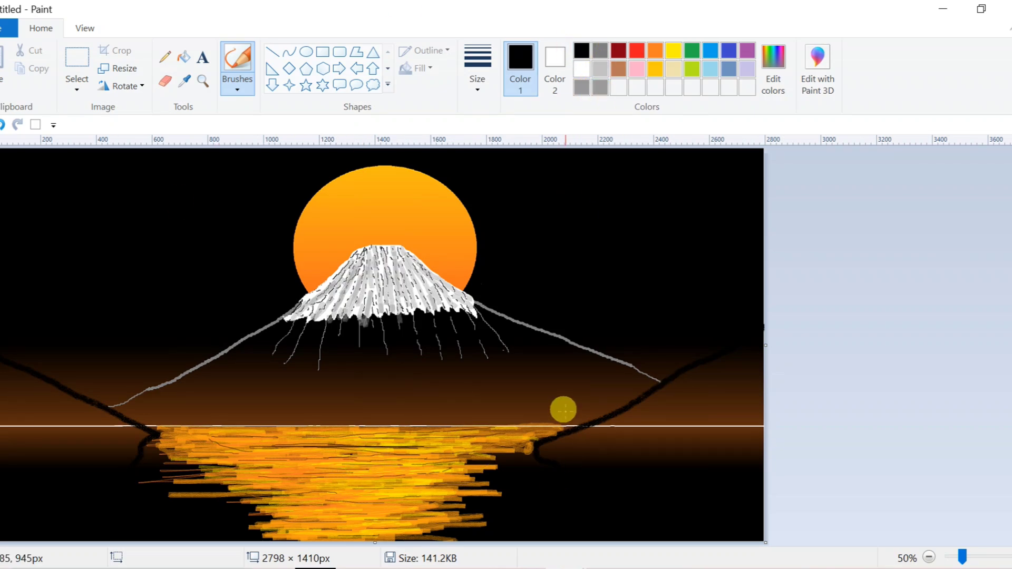
click(553, 411)
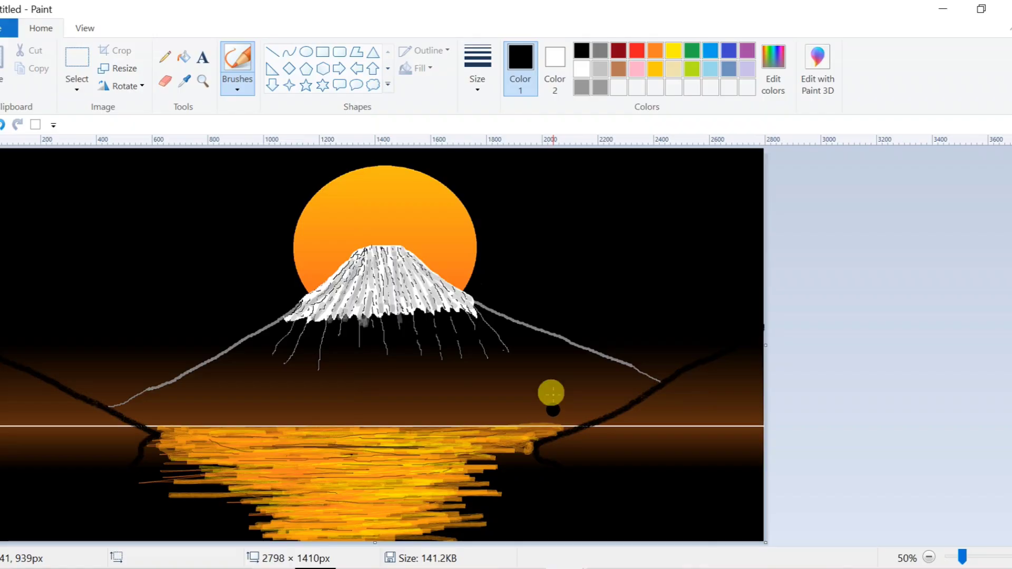
mouse_move(551, 392)
mouse_down()
mouse_move(621, 429)
mouse_move(586, 440)
mouse_move(576, 428)
mouse_move(596, 428)
mouse_move(553, 445)
mouse_move(582, 445)
mouse_move(572, 428)
mouse_move(580, 427)
mouse_move(489, 463)
mouse_move(473, 473)
mouse_move(486, 497)
mouse_move(473, 516)
mouse_move(442, 531)
mouse_move(481, 520)
mouse_move(480, 479)
mouse_move(443, 536)
mouse_move(577, 458)
mouse_move(600, 463)
mouse_move(662, 382)
mouse_move(587, 423)
mouse_move(676, 388)
mouse_move(734, 349)
mouse_move(647, 410)
mouse_move(782, 315)
mouse_move(635, 455)
mouse_move(750, 430)
mouse_move(744, 459)
mouse_move(739, 435)
mouse_move(697, 427)
mouse_move(762, 392)
mouse_up()
click(237, 87)
click(239, 142)
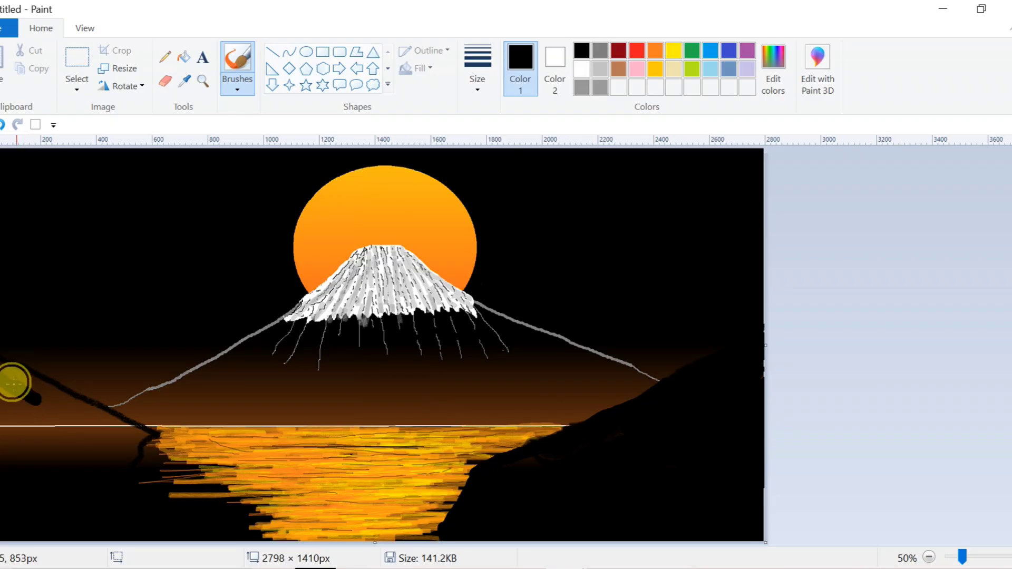
mouse_move(12, 370)
mouse_down()
mouse_move(143, 429)
mouse_move(174, 466)
mouse_move(251, 516)
mouse_move(257, 534)
mouse_move(178, 515)
mouse_move(156, 480)
mouse_move(173, 476)
mouse_move(209, 499)
mouse_move(106, 429)
mouse_move(2, 391)
mouse_up()
mouse_move(1, 462)
mouse_down()
mouse_move(18, 414)
mouse_move(5, 411)
mouse_move(127, 451)
mouse_move(0, 450)
mouse_move(21, 399)
mouse_move(74, 396)
mouse_move(99, 422)
mouse_move(25, 387)
mouse_move(64, 417)
mouse_move(148, 431)
mouse_move(280, 542)
mouse_up()
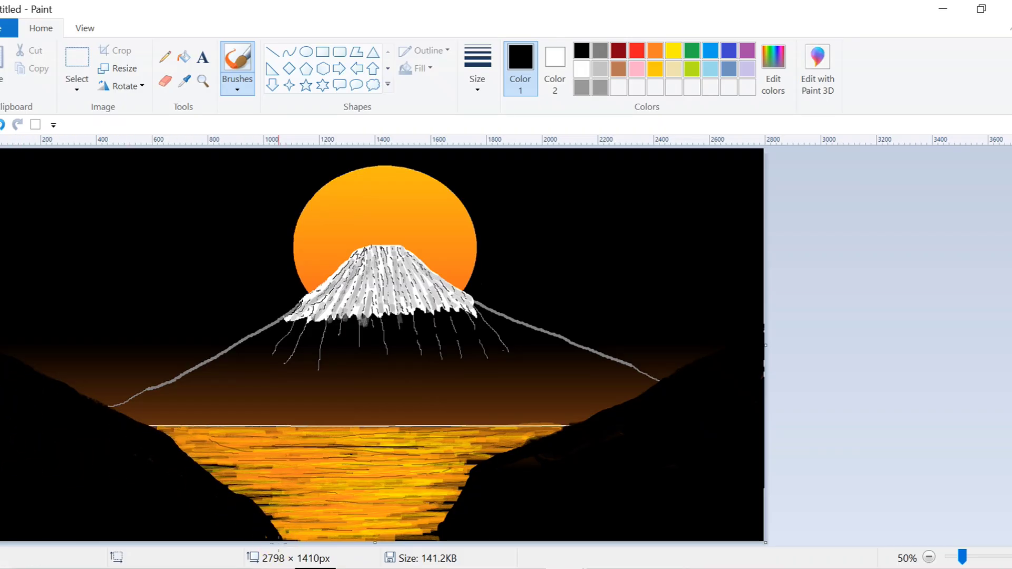
Draw translucent gray diagonal contour strokes along the slope of the right-hand hill.
click(590, 92)
click(480, 84)
click(511, 150)
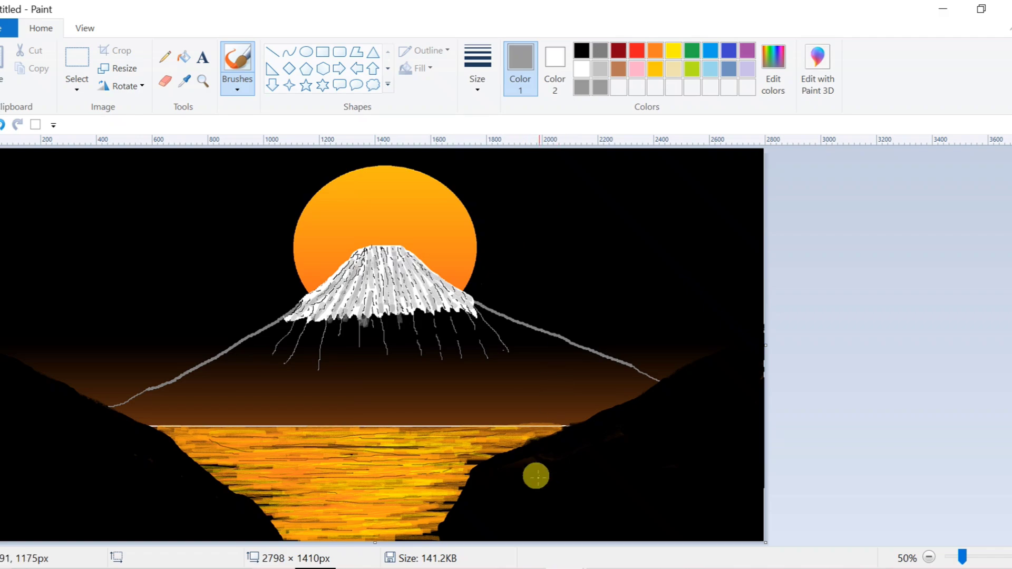
drag(464, 483, 539, 454)
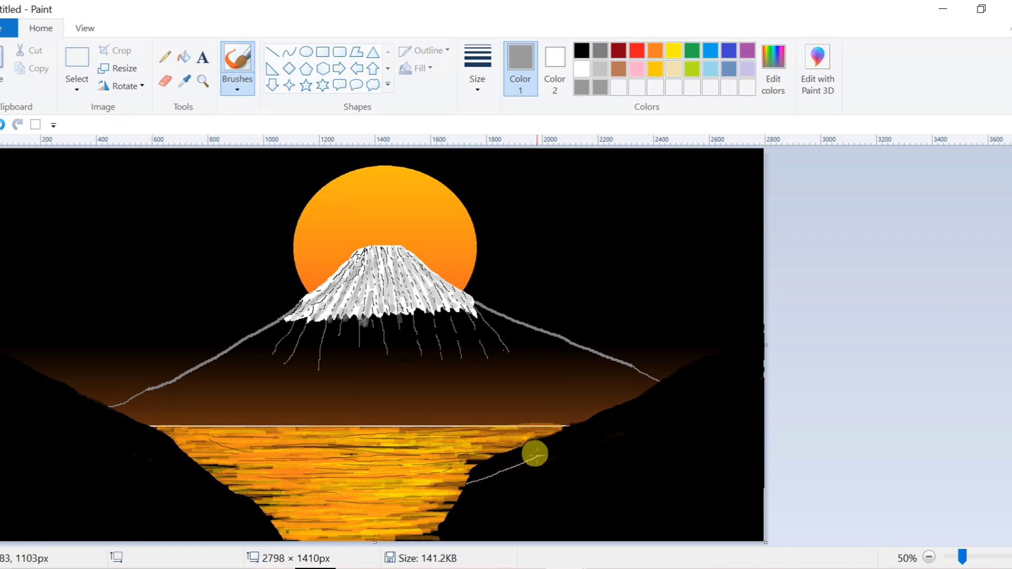
click(5, 125)
click(237, 84)
click(347, 146)
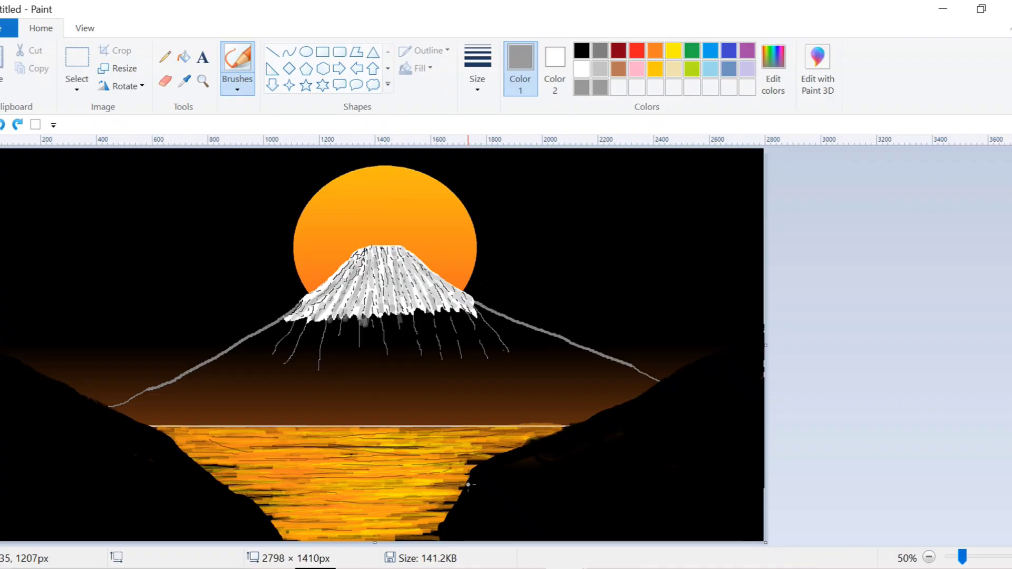
mouse_move(494, 477)
mouse_down()
mouse_move(572, 448)
mouse_move(477, 511)
mouse_move(439, 520)
mouse_up()
drag(585, 505, 468, 538)
drag(642, 489, 584, 506)
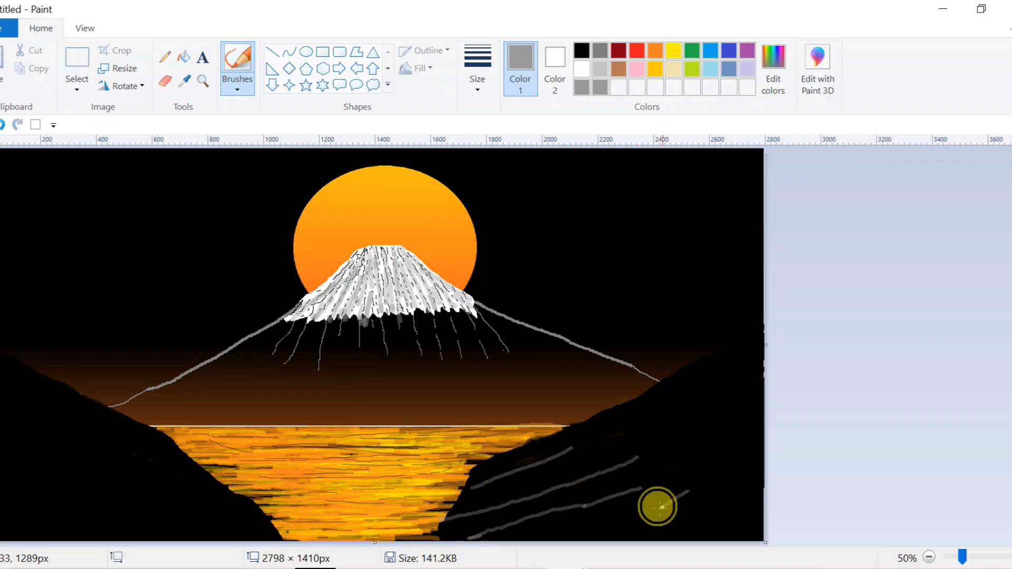
drag(661, 508, 629, 531)
drag(624, 431, 568, 452)
mouse_move(674, 405)
mouse_down()
mouse_move(636, 423)
mouse_move(663, 444)
mouse_move(634, 459)
mouse_up()
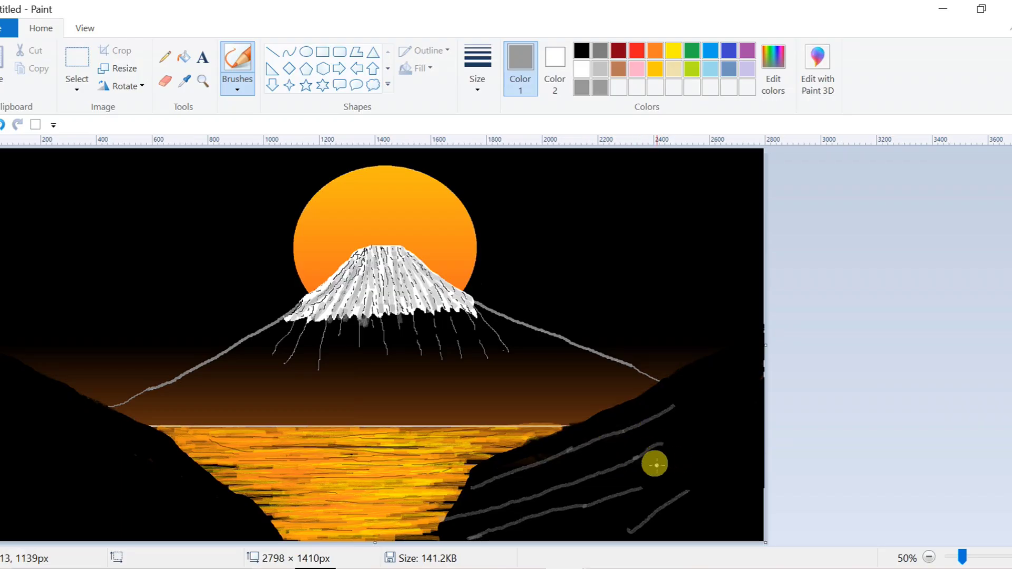
Draw matching gray contour strokes sloping down the left-hand hill toward the water.
drag(94, 404, 181, 449)
drag(56, 427, 210, 477)
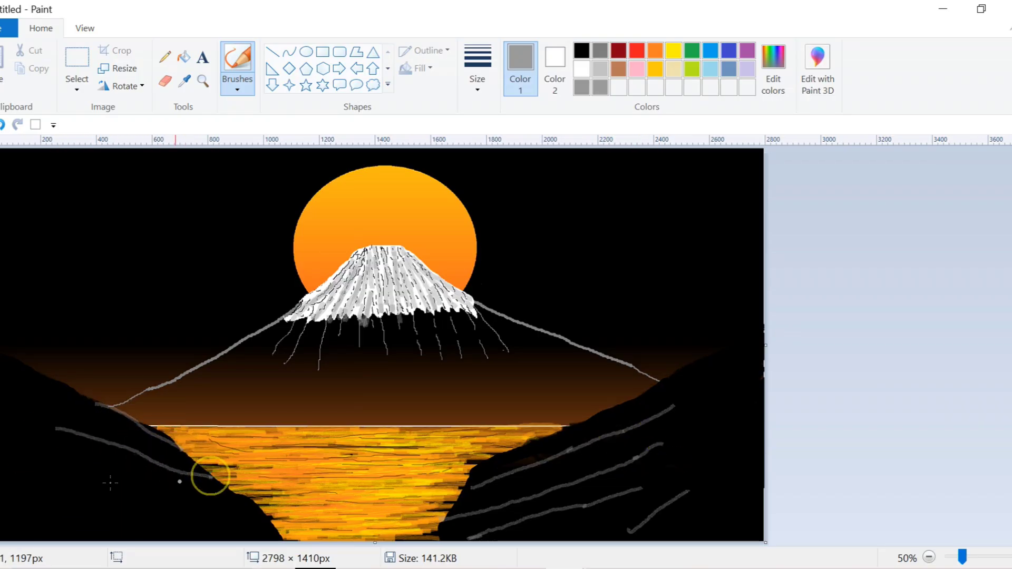
drag(95, 479, 238, 499)
drag(136, 509, 248, 540)
drag(99, 508, 53, 498)
drag(18, 456, 66, 469)
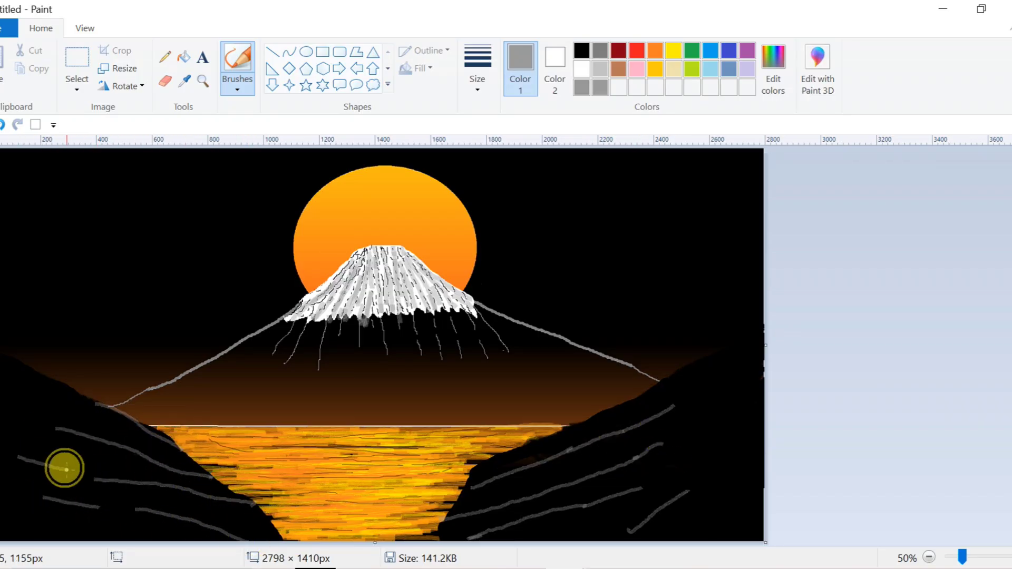
drag(20, 364, 77, 395)
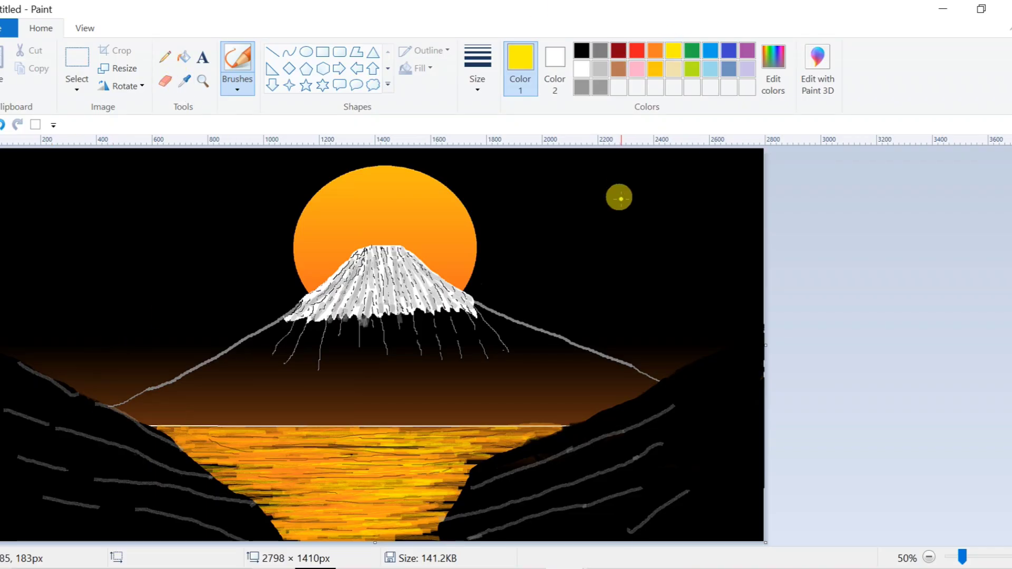
Trace over the gray contour strokes on the right-hand hill in yellow.
drag(470, 483, 667, 409)
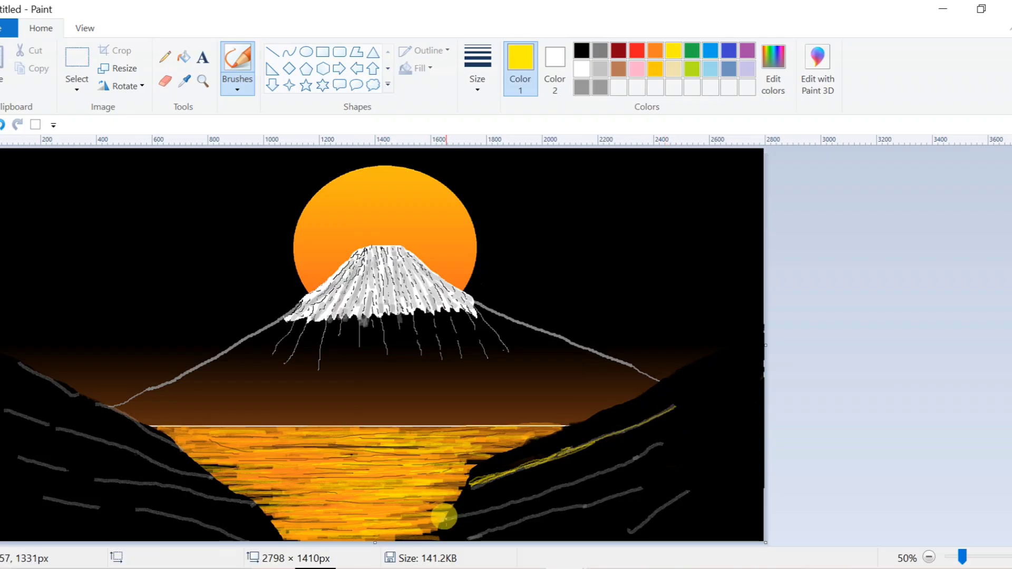
mouse_move(444, 517)
mouse_down()
mouse_move(546, 490)
mouse_move(662, 444)
mouse_up()
drag(479, 526, 612, 492)
drag(628, 529, 686, 490)
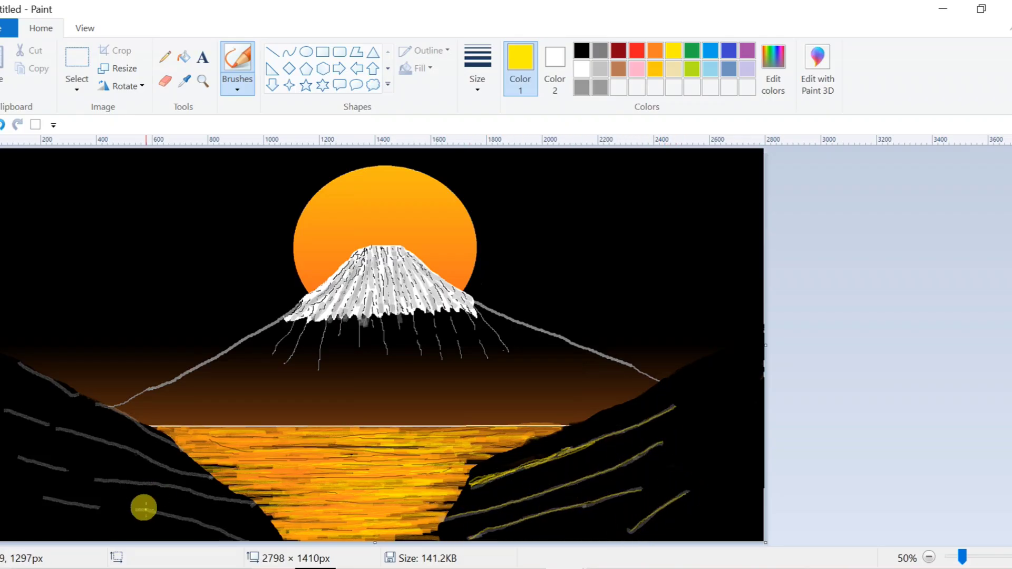
Trace over the gray contour strokes on the left-hand hill in yellow.
drag(136, 508, 237, 538)
drag(97, 479, 244, 501)
drag(57, 427, 210, 477)
drag(110, 404, 172, 440)
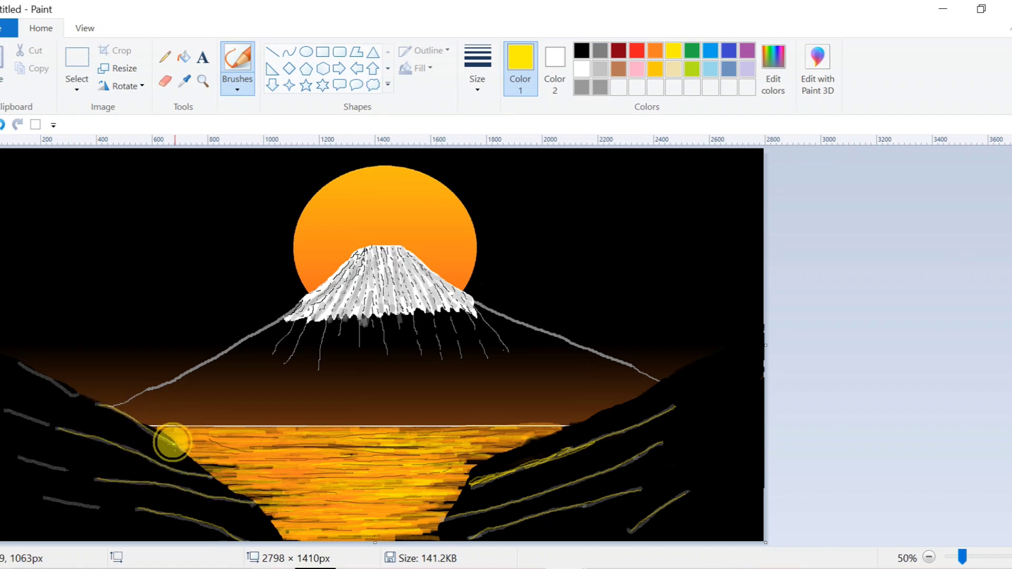
drag(21, 358, 77, 391)
drag(7, 408, 49, 418)
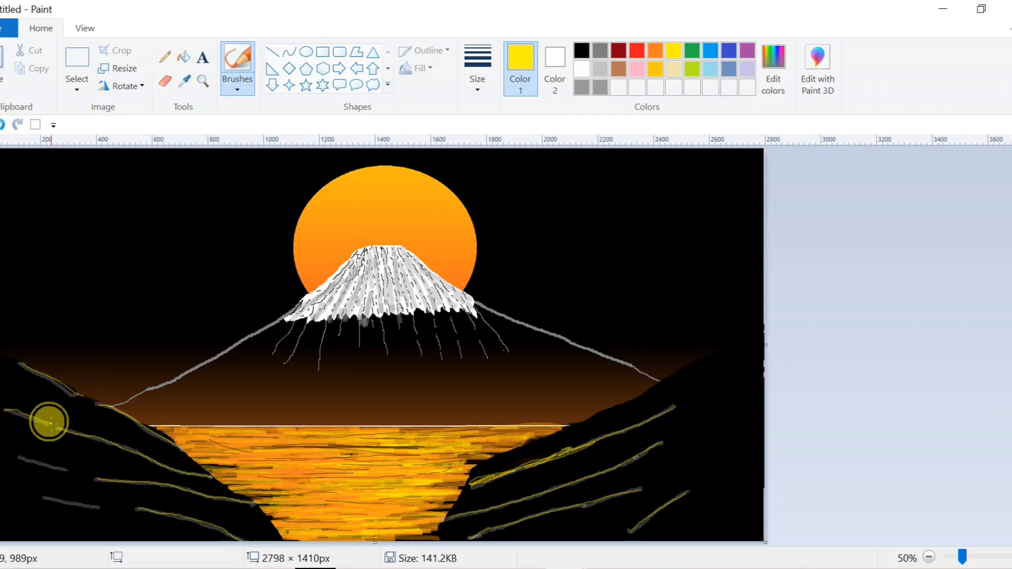
drag(44, 496, 100, 507)
Sample the dark brown of the glow above the horizon and brush it over the right-hand hill's contour strokes.
click(184, 80)
click(581, 399)
drag(469, 480, 628, 423)
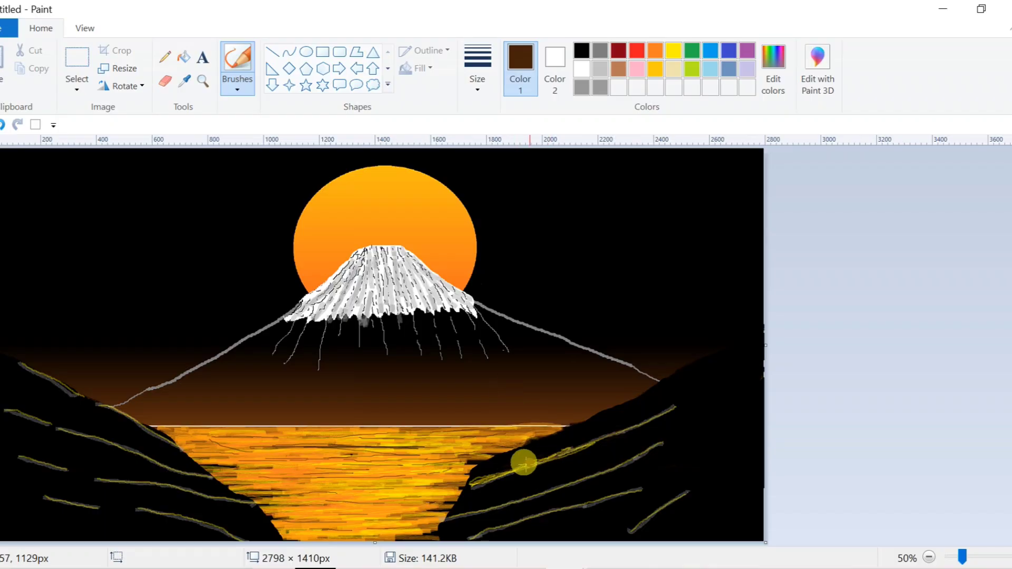
mouse_move(523, 462)
mouse_down()
mouse_move(614, 427)
mouse_move(581, 443)
mouse_up()
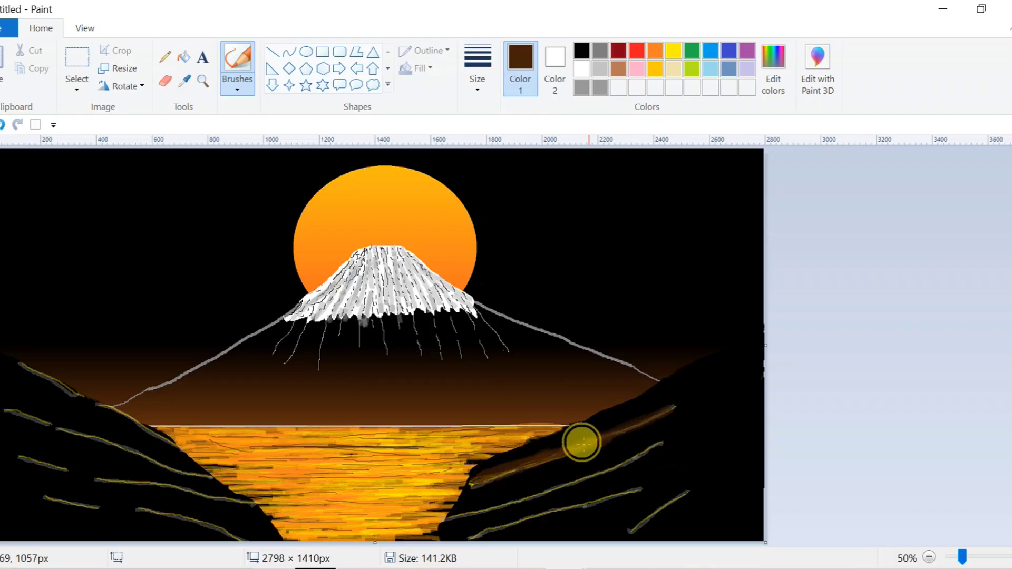
mouse_move(465, 487)
mouse_down()
mouse_move(606, 463)
mouse_move(464, 508)
mouse_move(495, 527)
mouse_move(533, 512)
mouse_move(634, 522)
mouse_move(748, 441)
mouse_move(665, 445)
mouse_move(691, 454)
mouse_move(699, 385)
mouse_up()
Brush the dark brown over the contour strokes on the left-hand hill.
drag(102, 402, 169, 443)
mouse_move(41, 429)
mouse_down()
mouse_move(11, 409)
mouse_move(211, 473)
mouse_up()
drag(16, 357, 93, 401)
mouse_move(14, 452)
mouse_down()
mouse_move(73, 477)
mouse_move(153, 479)
mouse_move(248, 501)
mouse_move(113, 479)
mouse_move(226, 498)
mouse_up()
mouse_move(142, 512)
mouse_down()
mouse_move(232, 535)
mouse_move(210, 526)
mouse_up()
drag(95, 501, 96, 510)
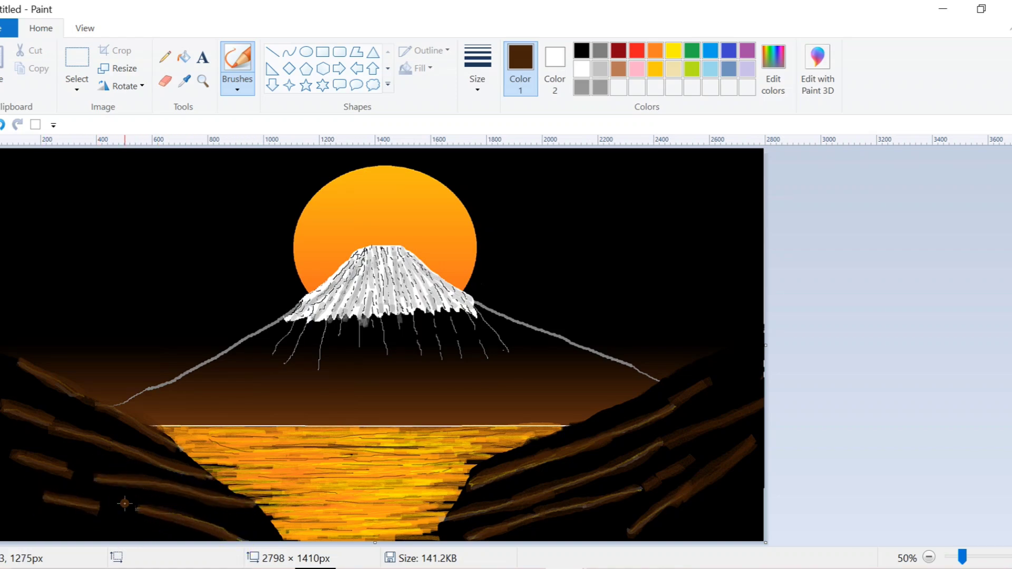
Hatch the left-hand hill with thin dark brown pencil lines following its slope.
click(477, 79)
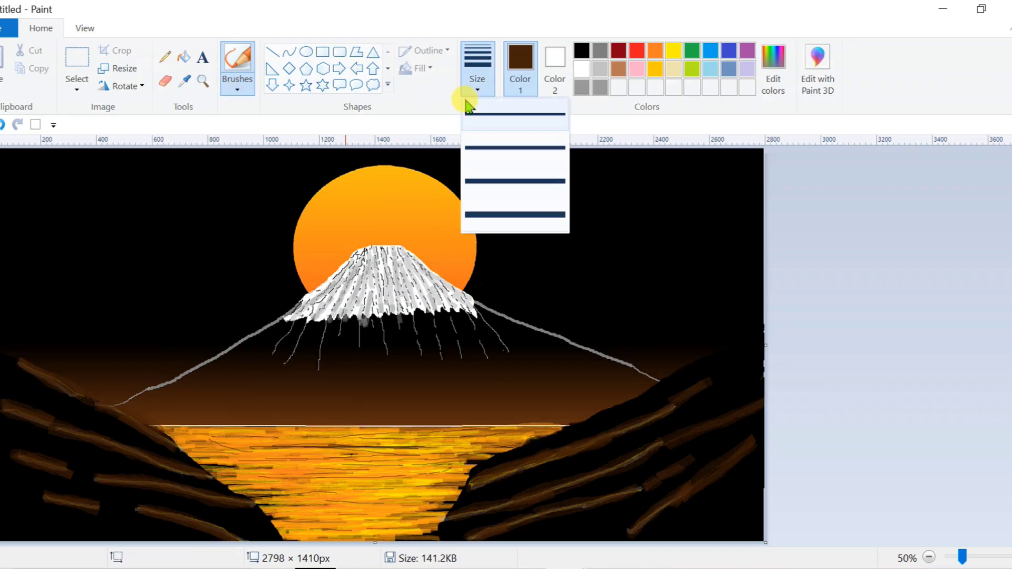
click(515, 105)
mouse_move(31, 391)
mouse_down()
mouse_move(112, 422)
mouse_move(109, 409)
mouse_move(125, 416)
mouse_move(100, 400)
mouse_move(52, 431)
mouse_move(181, 472)
mouse_move(5, 458)
mouse_move(101, 467)
mouse_move(261, 520)
mouse_move(244, 497)
mouse_move(101, 501)
mouse_move(118, 517)
mouse_move(188, 525)
mouse_up()
mouse_move(3, 482)
mouse_down()
mouse_move(23, 446)
mouse_move(9, 407)
mouse_up()
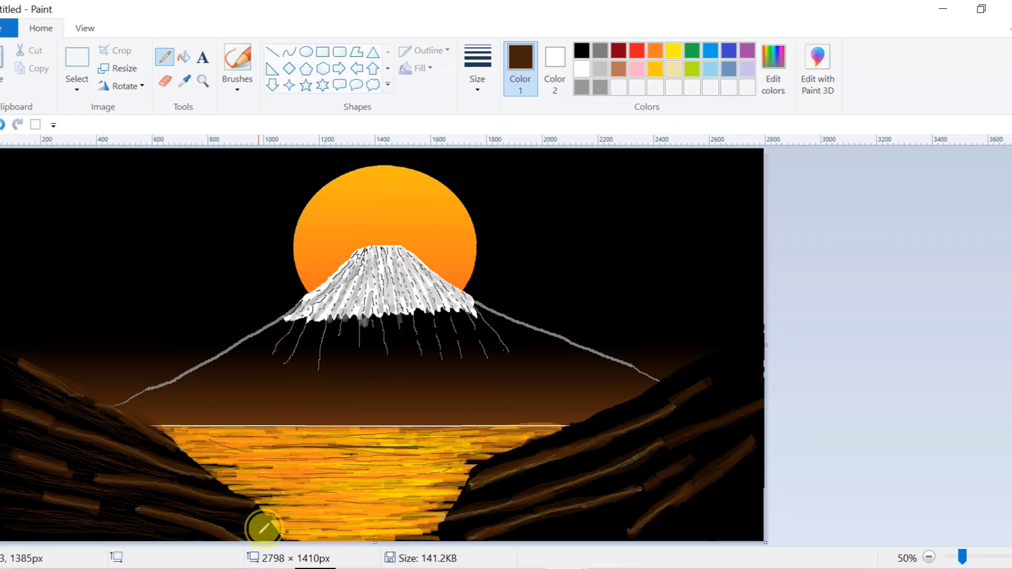
Hatch the right-hand hill with thin dark brown pencil lines and add similar lines across the water reflection.
drag(585, 445, 463, 484)
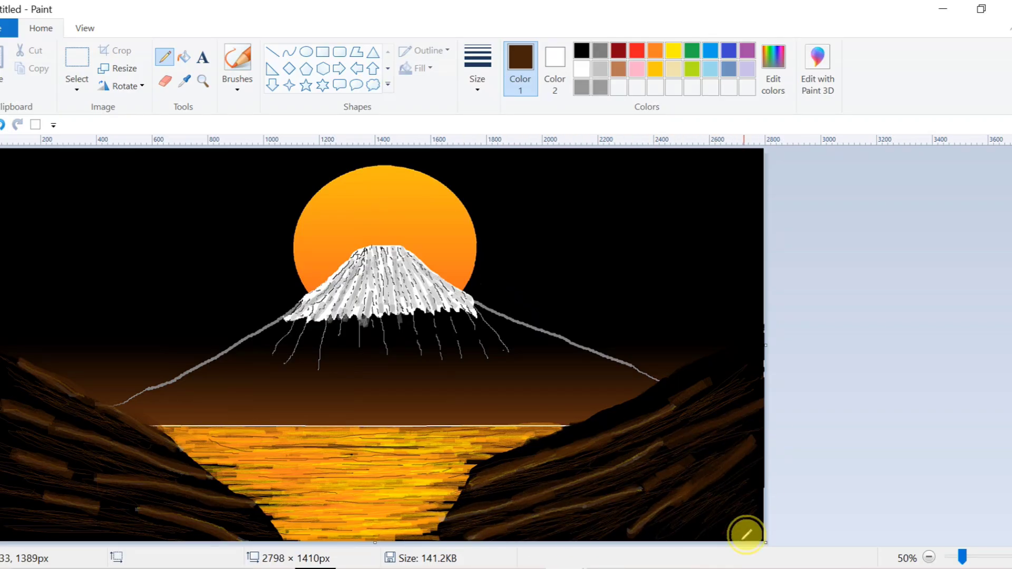
drag(658, 399, 786, 316)
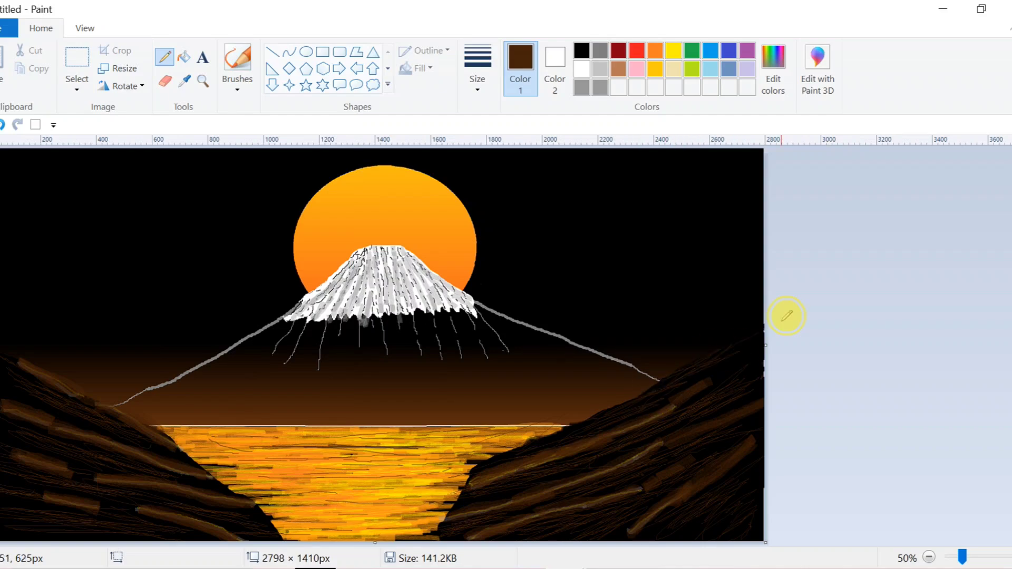
mouse_move(446, 475)
mouse_down()
mouse_move(330, 511)
mouse_move(433, 472)
mouse_move(283, 451)
mouse_move(424, 437)
mouse_move(292, 505)
mouse_move(403, 525)
mouse_up()
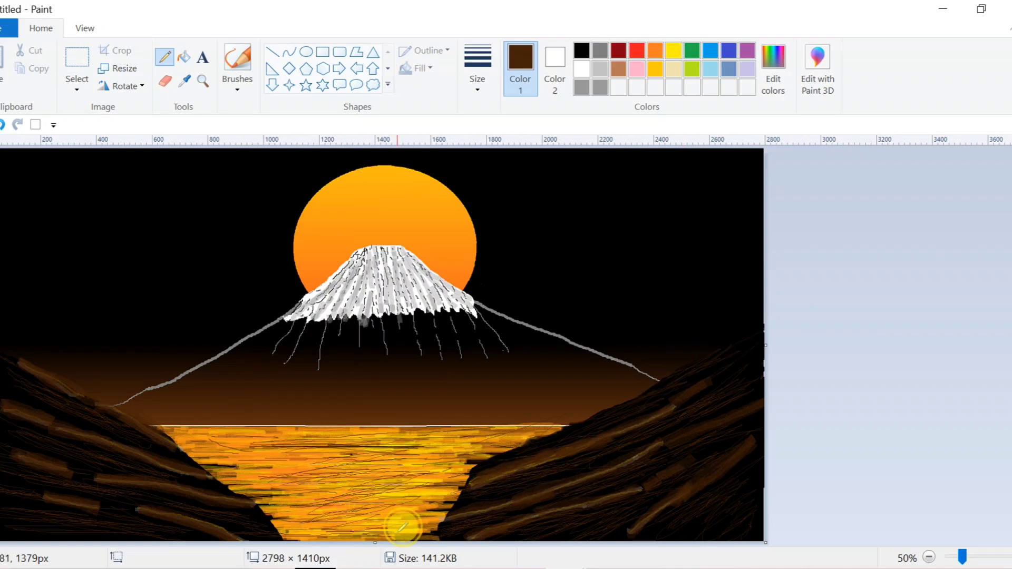
Dot small white stars with the round brush over the night sky to the left of the sun.
click(581, 69)
click(237, 87)
click(244, 110)
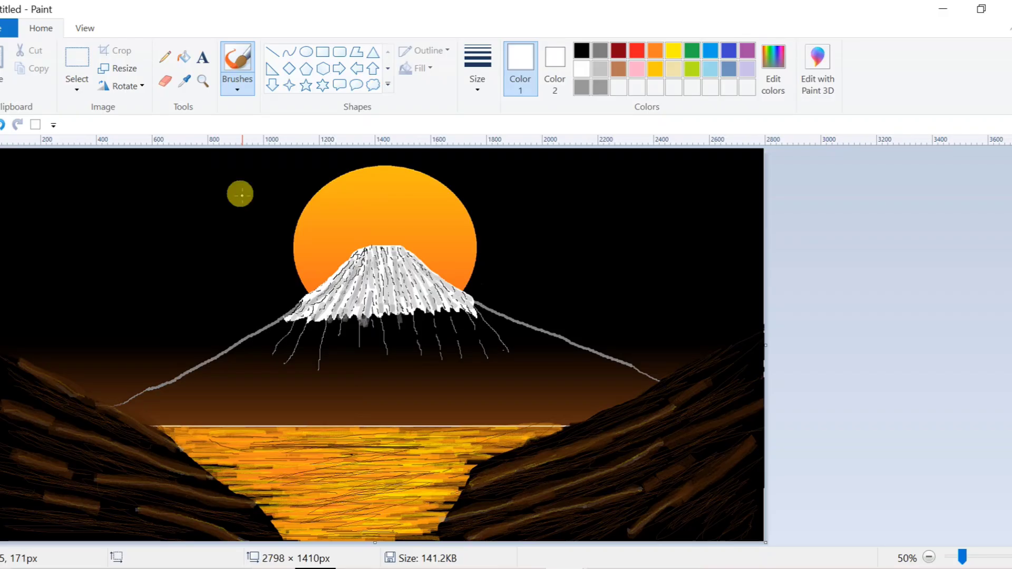
click(19, 164)
click(90, 171)
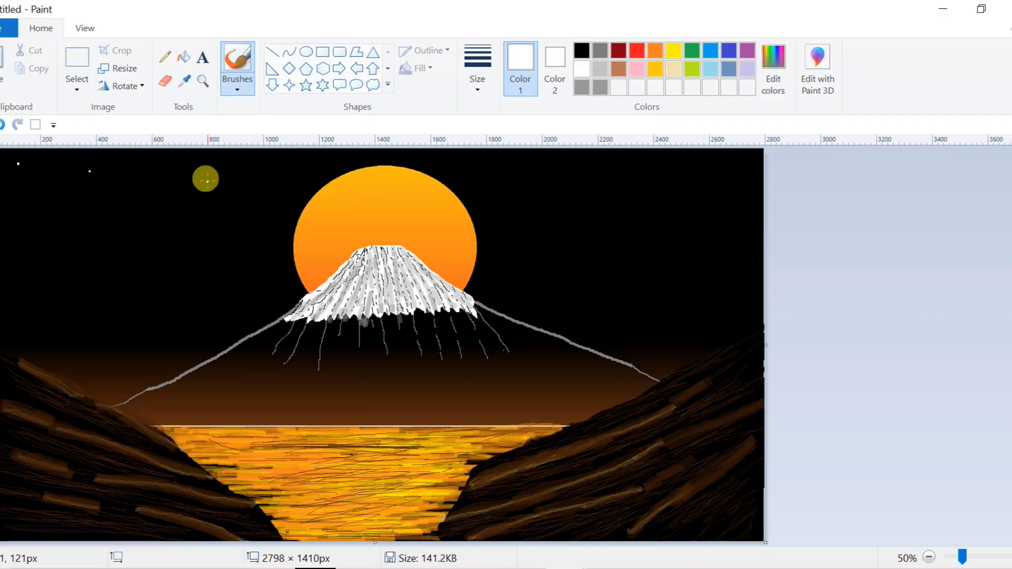
click(103, 207)
click(10, 208)
click(34, 260)
click(116, 256)
click(155, 307)
click(165, 280)
click(121, 356)
click(75, 308)
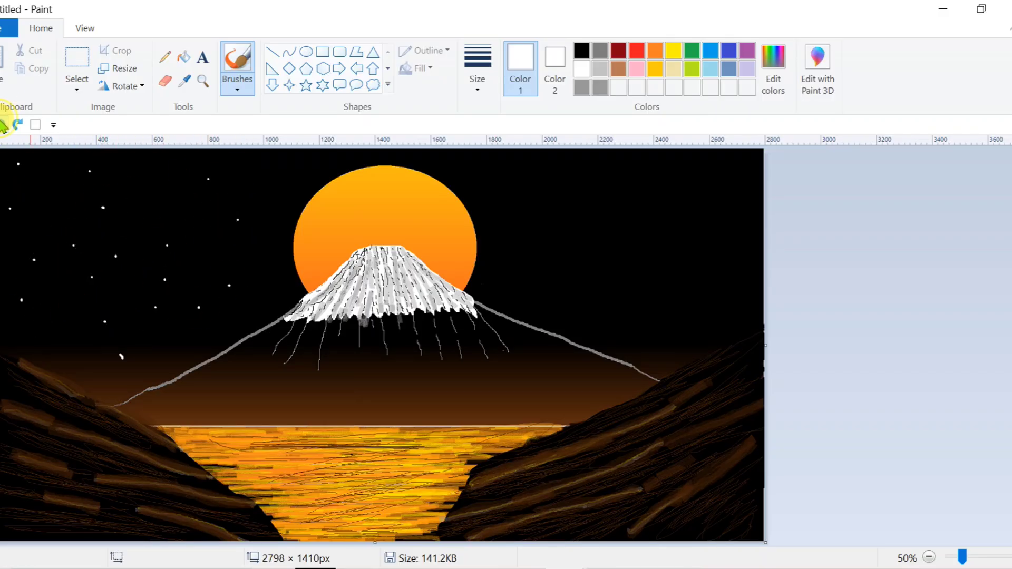
Scatter more white stars beside and above the sun and across the sky to its right.
click(161, 192)
click(272, 181)
click(163, 316)
click(378, 153)
click(505, 219)
click(506, 195)
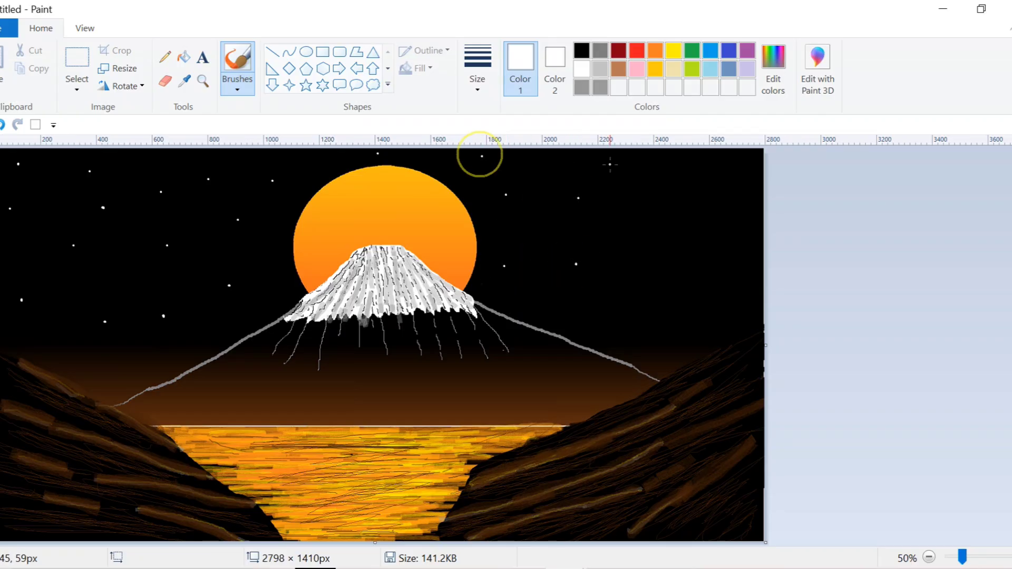
click(672, 186)
click(731, 172)
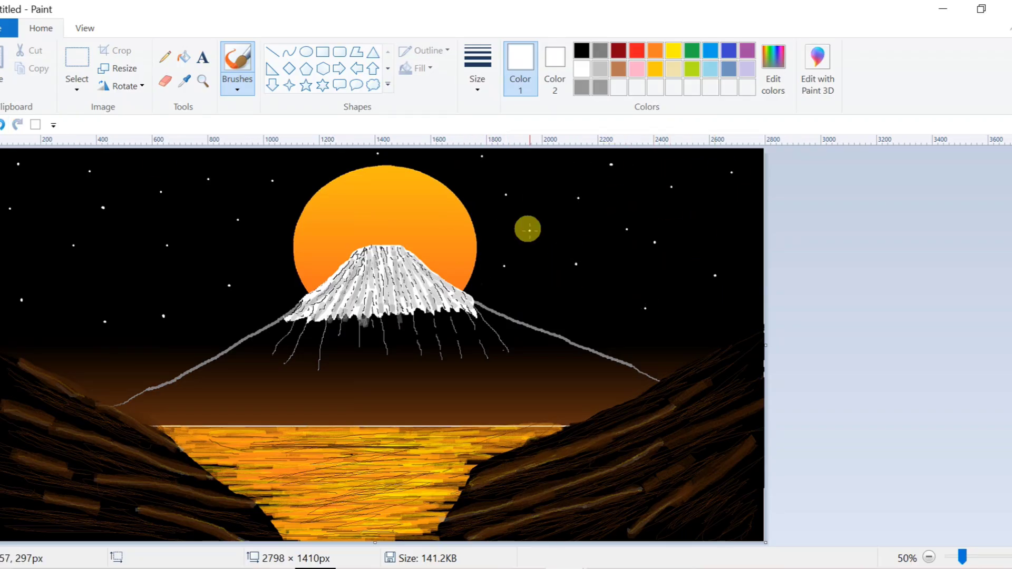
Fill the gaps in the sky left of the sun with tinier white stars.
click(272, 210)
click(240, 265)
click(204, 220)
click(133, 228)
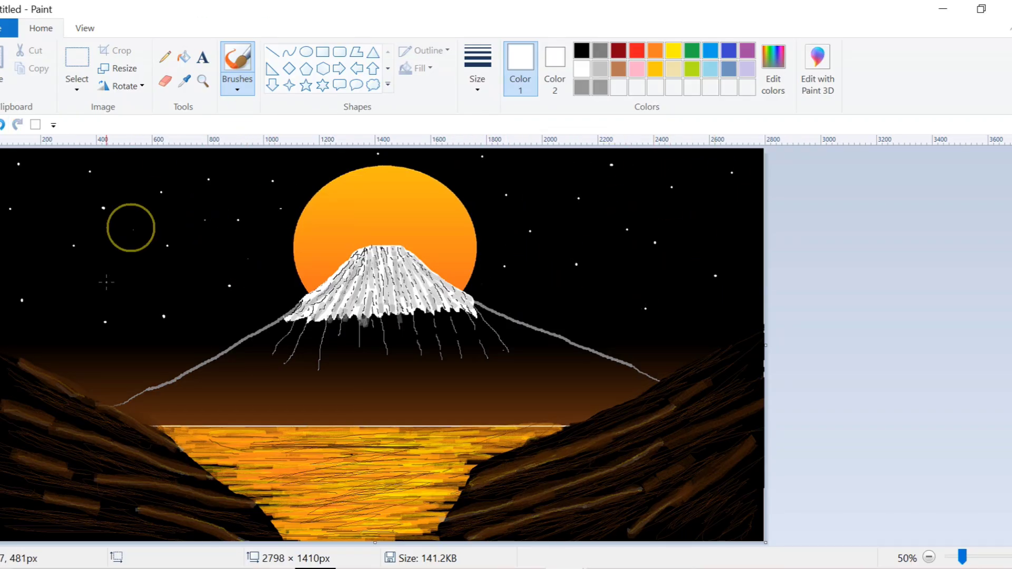
click(190, 288)
click(123, 310)
click(51, 311)
click(59, 214)
click(248, 163)
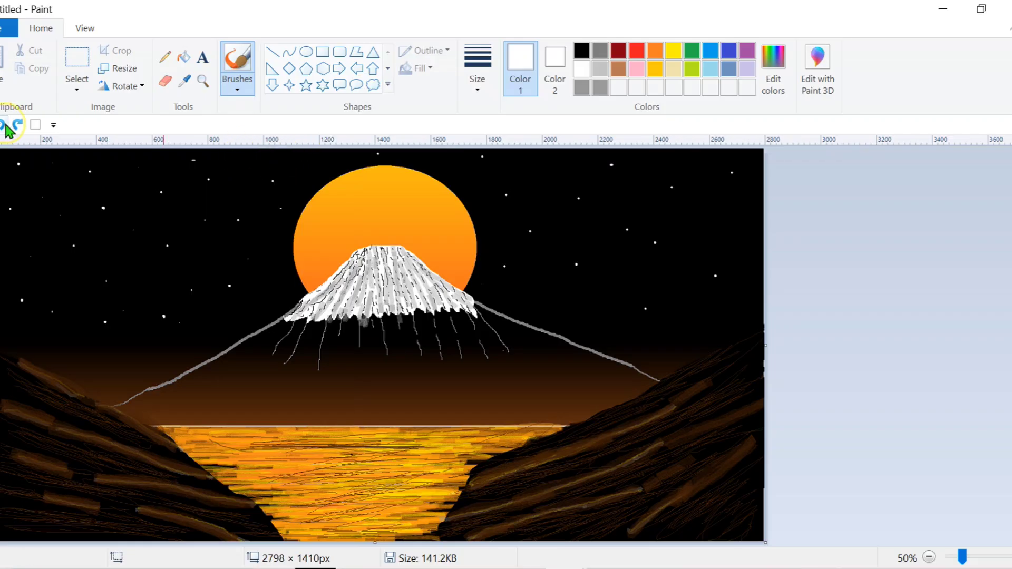
click(198, 165)
click(312, 178)
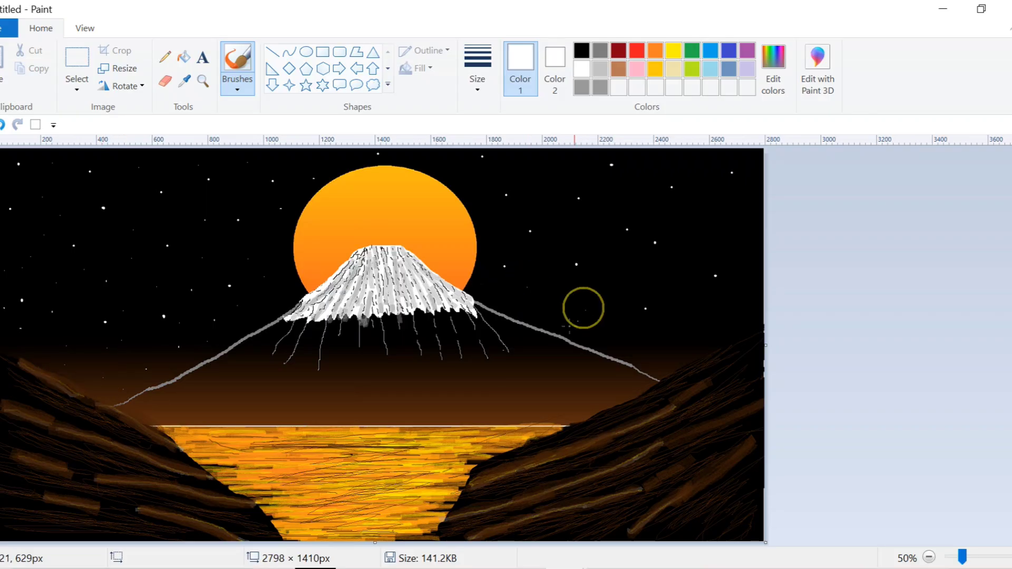
Add tinier white stars above the sun and among the larger stars to its right.
click(546, 309)
click(455, 173)
click(415, 158)
click(496, 172)
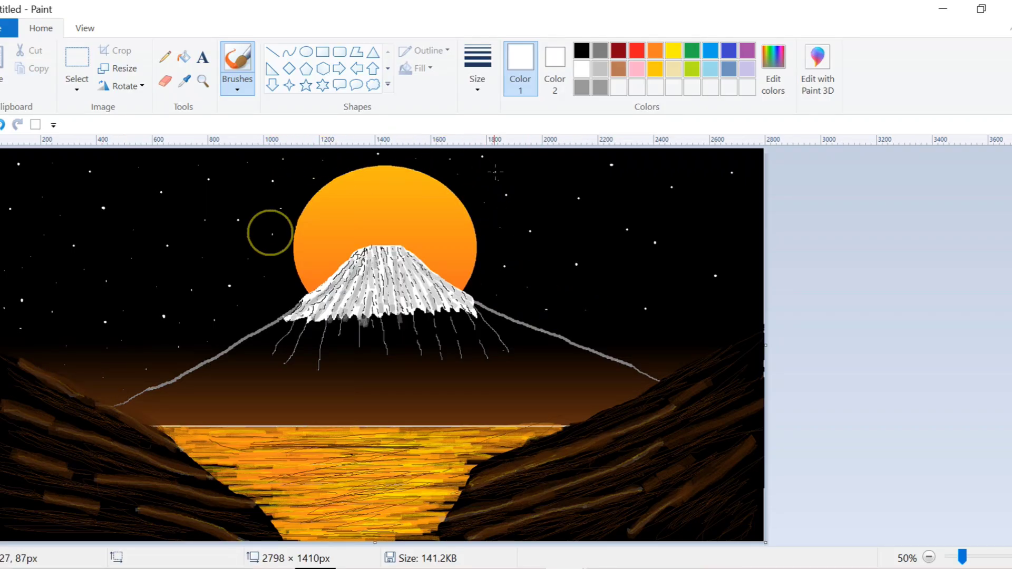
click(558, 162)
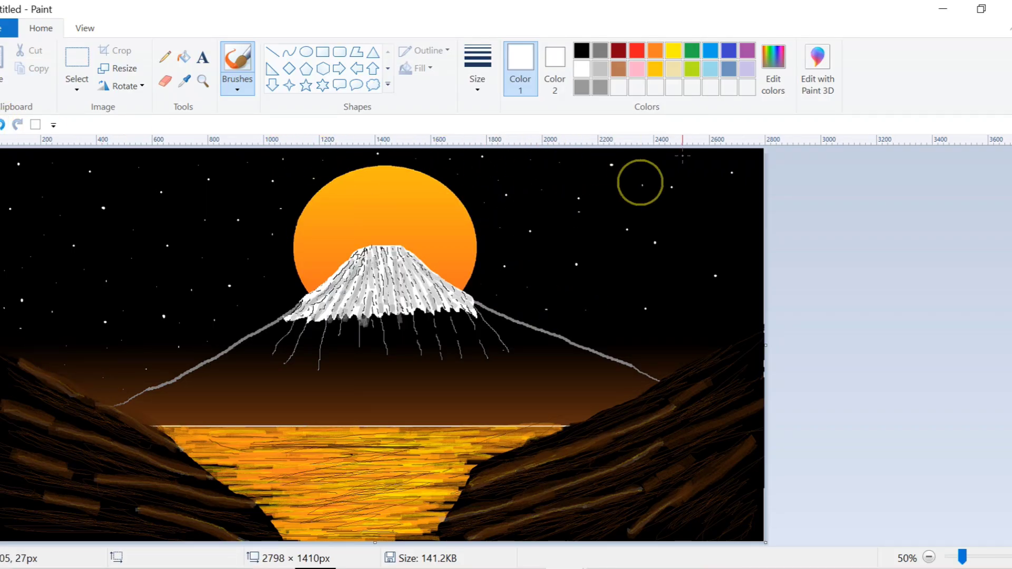
click(616, 310)
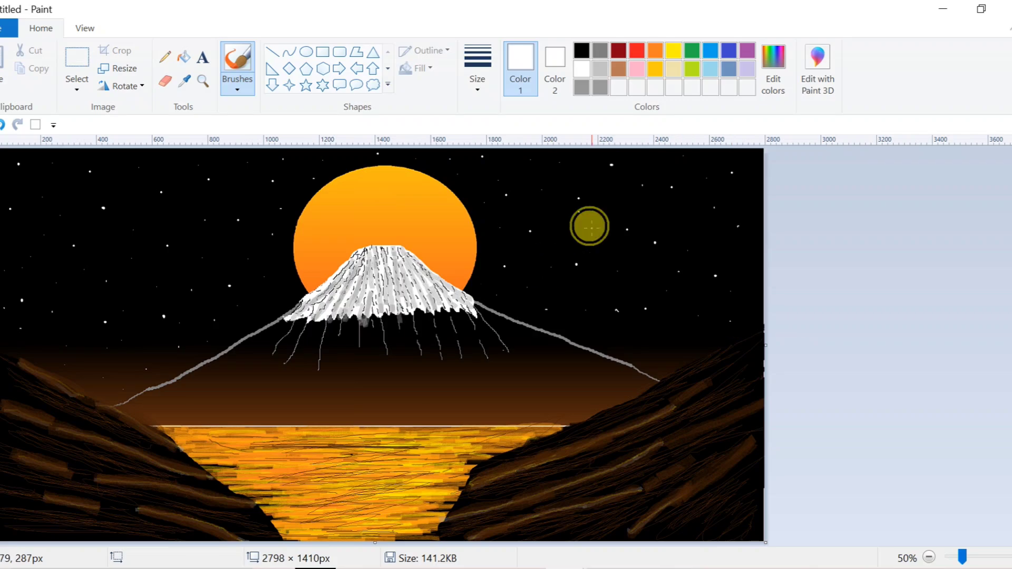